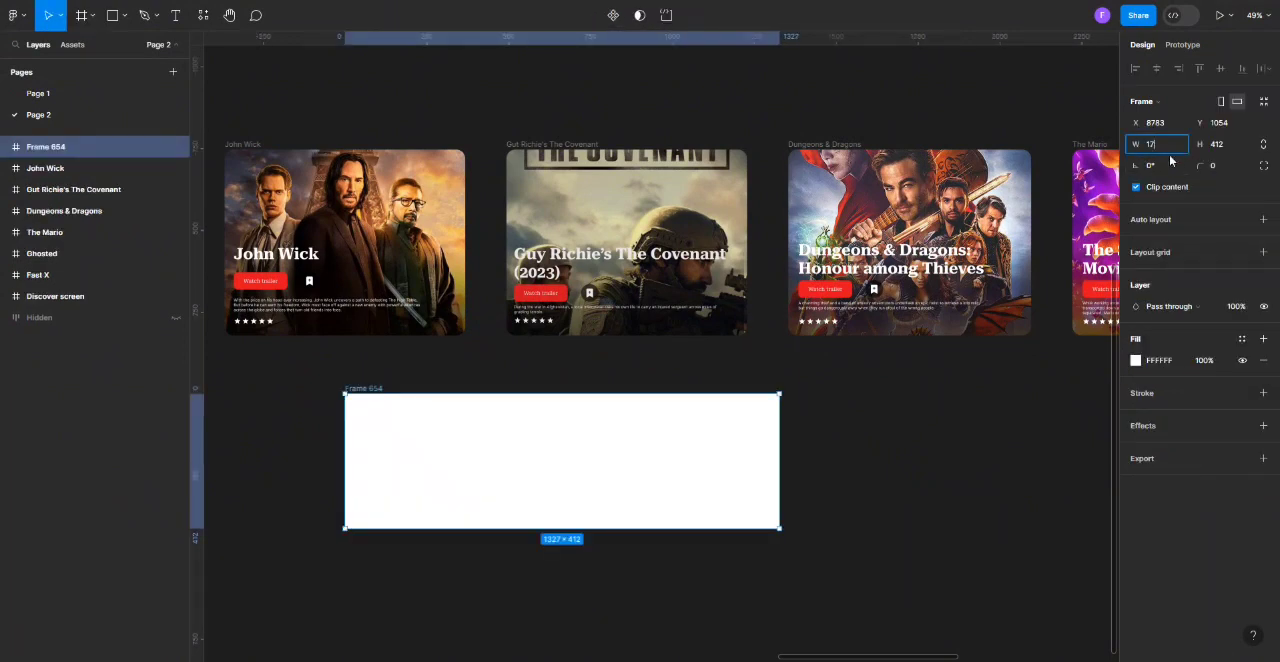
# Set the size of the new empty white frame, Frame 654, to 1728 × 568.
pyautogui.click(1216, 148)
pyautogui.write('56')
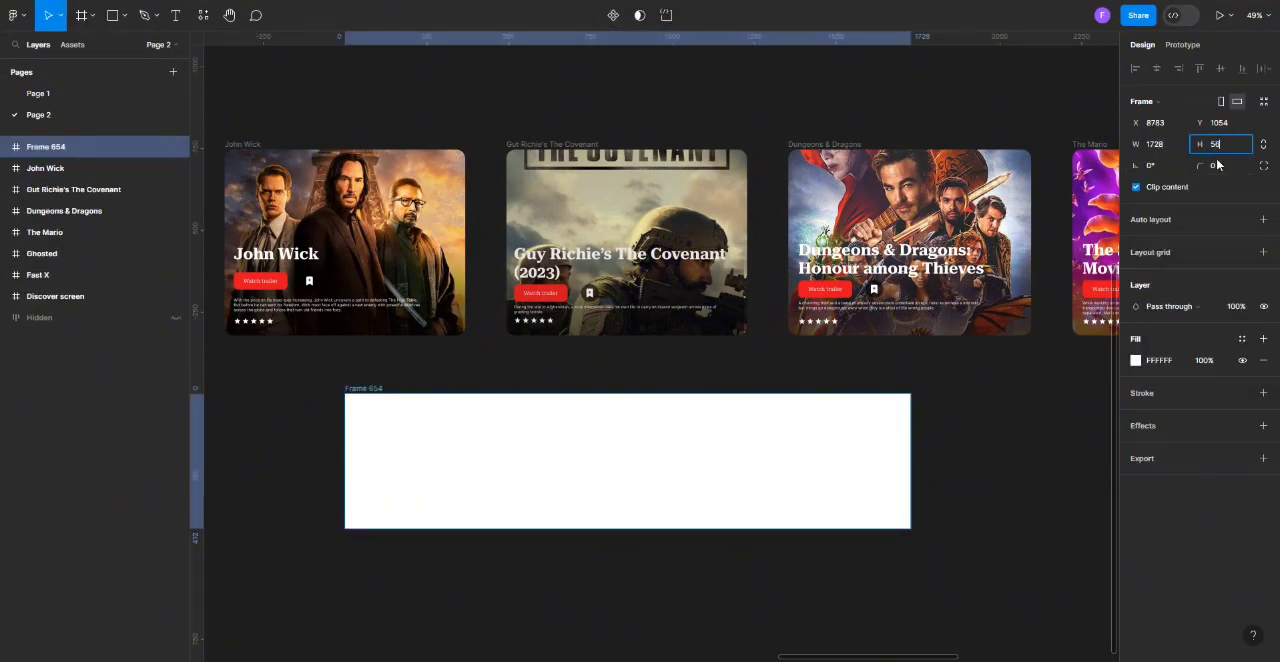
pyautogui.write('8')
pyautogui.press('Return')
# Place the John Wick card at the left end of Frame 654 and round the frame's corners to 28.
pyautogui.click(606, 352)
pyautogui.scroll(-2, 606, 352)
pyautogui.moveTo(247, 91); pyautogui.dragTo(367, 335)
pyautogui.click(360, 332)
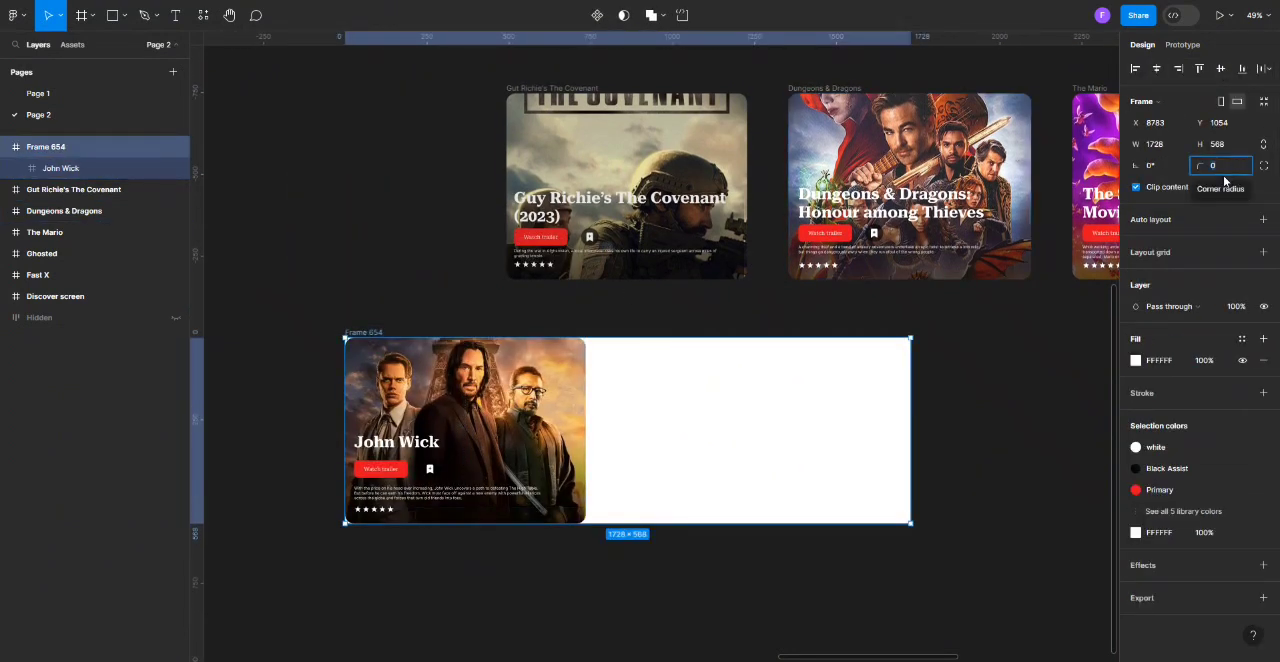
pyautogui.click(578, 88)
# Shift the slide 2 overlay of The Covenant card straight down until it is outside the card.
pyautogui.click(600, 213)
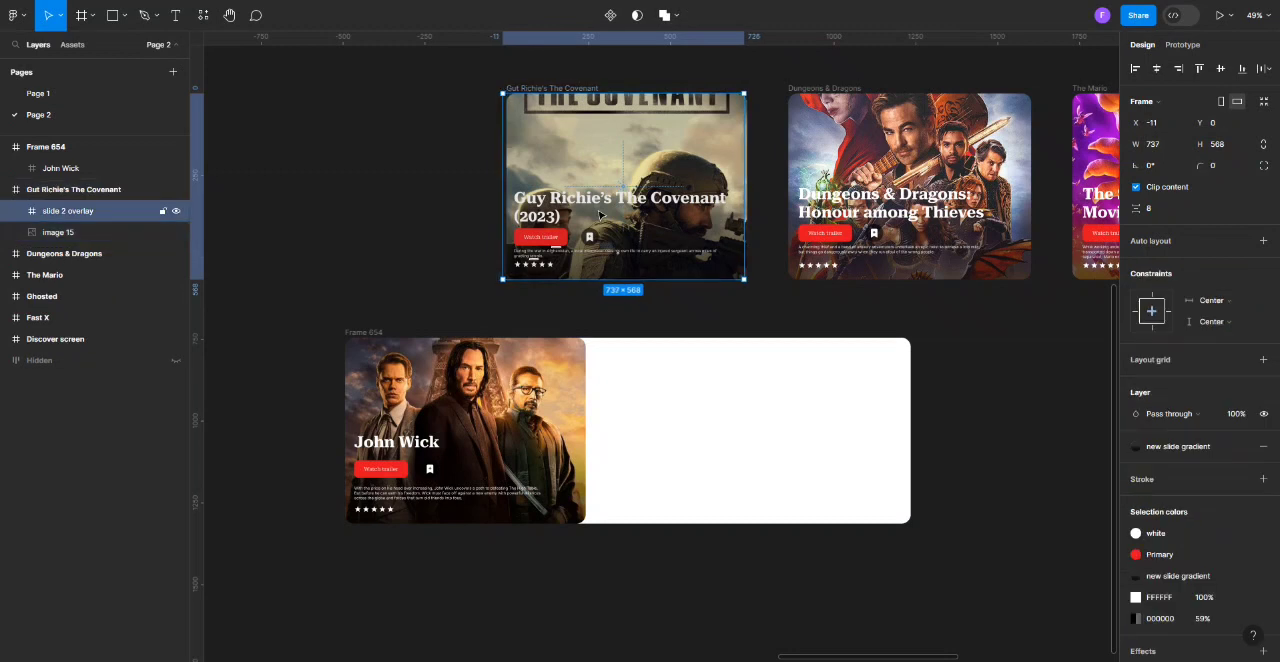
pyautogui.hotkey('shift', 'Down')
pyautogui.hotkey('shift', 'Down')
pyautogui.hotkey('shift', 'Down')
pyautogui.hotkey('shift', 'Down')
pyautogui.hotkey('shift', 'Down')
pyautogui.hotkey('shift', 'Down')
pyautogui.hotkey('shift', 'Down')
pyautogui.hotkey('shift', 'Down')
pyautogui.hotkey('shift', 'Down')
pyautogui.hotkey('shift', 'Down')
pyautogui.hotkey('shift', 'Down')
pyautogui.hotkey('shift', 'Down')
pyautogui.hotkey('shift', 'Down')
pyautogui.hotkey('shift', 'Down')
pyautogui.hotkey('shift', 'Down')
pyautogui.hotkey('shift', 'Down')
pyautogui.hotkey('shift', 'Down')
pyautogui.hotkey('shift', 'Down')
pyautogui.hotkey('shift', 'Down')
pyautogui.hotkey('shift', 'Down')
pyautogui.press('Escape')
# Set The Covenant card's width to 189 and place it beside John Wick in Frame 654, vertically centred.
pyautogui.click(1160, 144)
pyautogui.write('189')
pyautogui.click(642, 112)
pyautogui.moveTo(551, 105); pyautogui.dragTo(636, 357)
pyautogui.click(1220, 70)
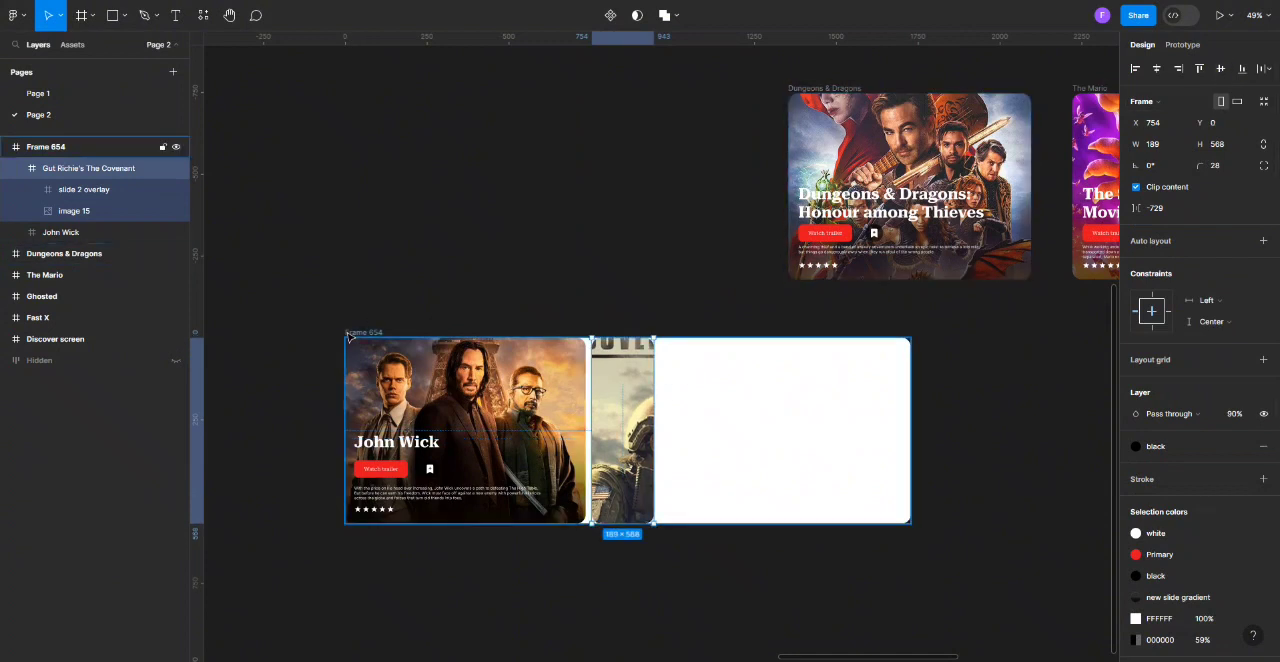
# Move Frame 654 to the right so it lies beneath the remaining movie cards.
pyautogui.moveTo(349, 337); pyautogui.dragTo(454, 333)
pyautogui.hscroll(5, 650, 573)
pyautogui.moveTo(229, 333); pyautogui.dragTo(431, 359)
# Shift the slide 2 overlay of the Dungeons & Dragons card down out of its card.
pyautogui.click(578, 89)
pyautogui.click(592, 150)
pyautogui.moveTo(592, 150); pyautogui.dragTo(592, 248)
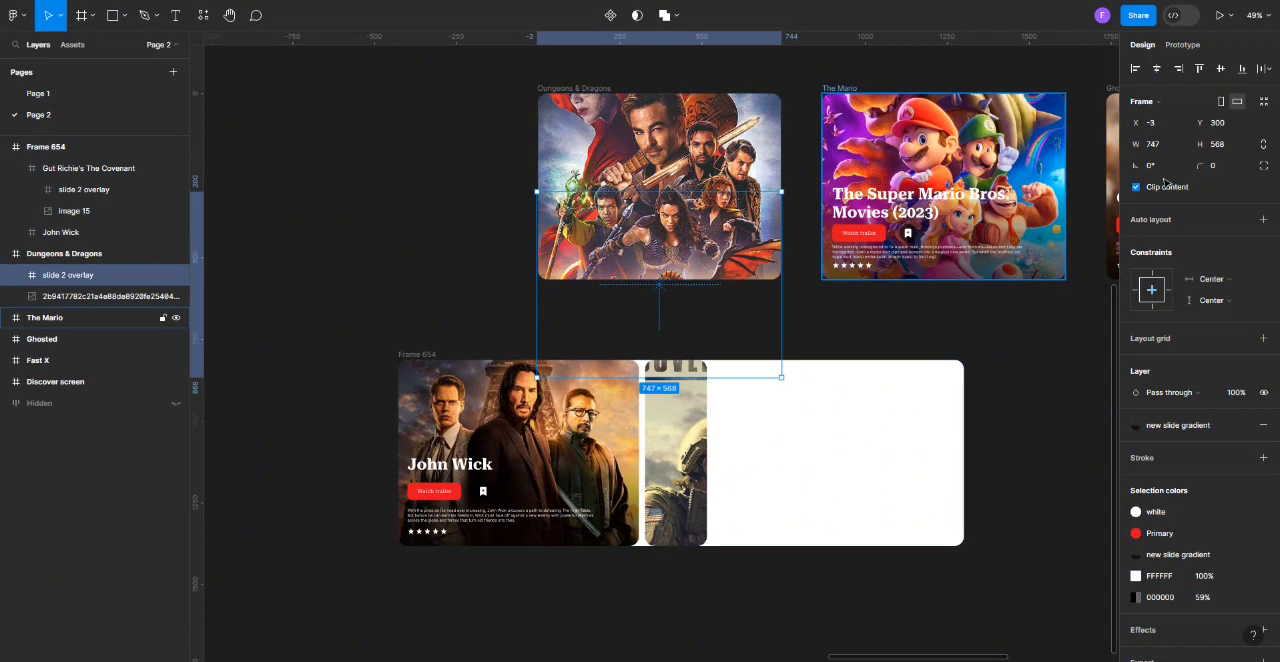
# Set the Dungeons & Dragons card's width to 189 and place it after The Covenant in Frame 654, vertically centred.
pyautogui.press('Escape')
pyautogui.click(1162, 146)
pyautogui.write('189')
pyautogui.click(700, 70)
pyautogui.moveTo(572, 90); pyautogui.dragTo(748, 368)
pyautogui.click(1220, 69)
# Move The Mario and Ghosted cards left above Frame 654 and shift The Mario's slide 2 overlay down out of its card.
pyautogui.moveTo(838, 88); pyautogui.dragTo(418, 81)
pyautogui.moveTo(1113, 88); pyautogui.dragTo(728, 81)
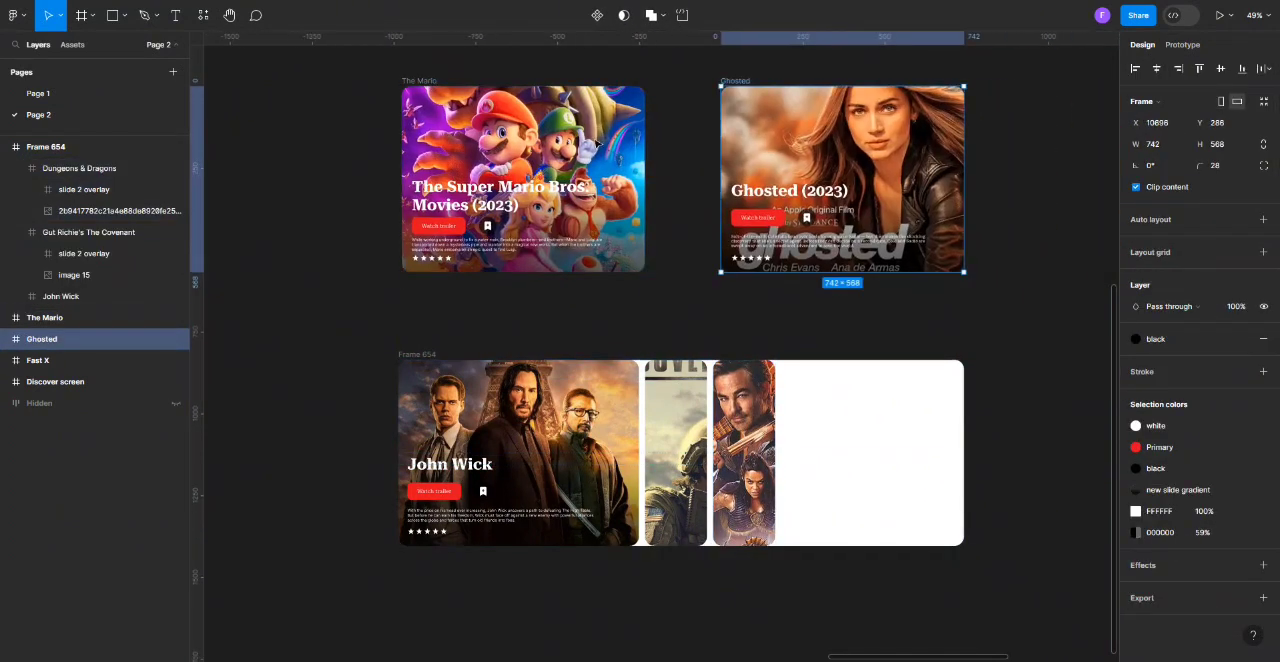
pyautogui.click(558, 91)
pyautogui.moveTo(558, 91); pyautogui.dragTo(558, 161)
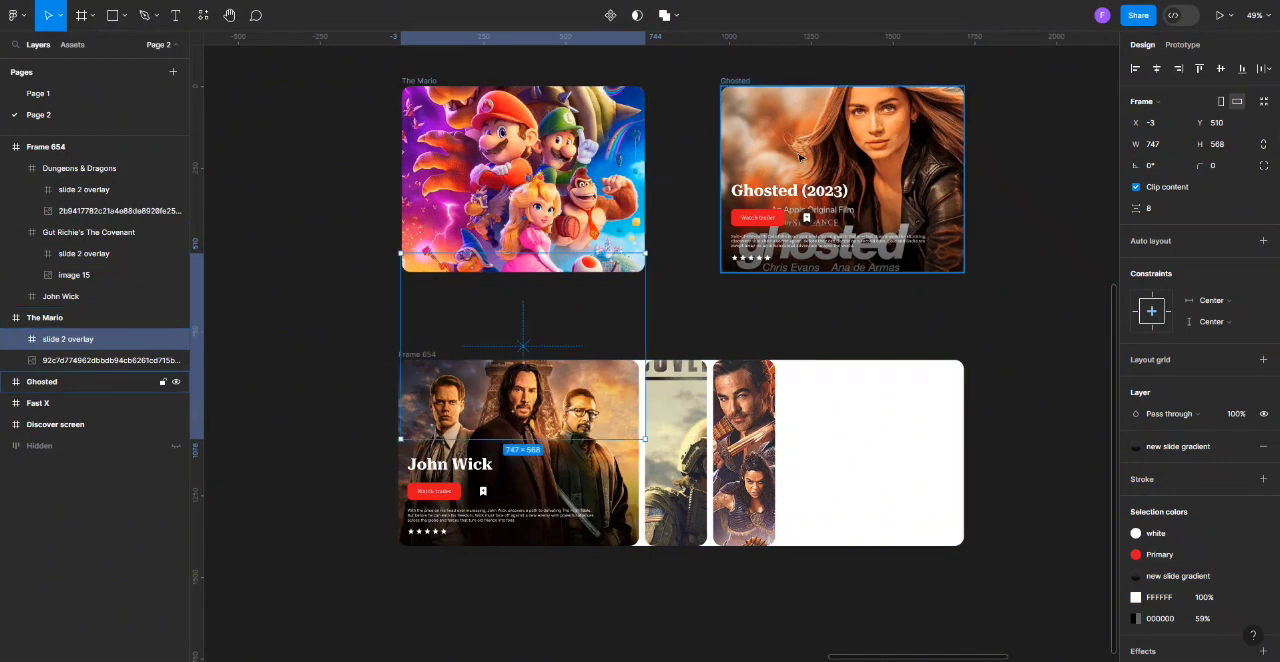
# Shift the slide 2 overlay of the Ghosted card down out of its card.
pyautogui.click(811, 158)
pyautogui.hotkey('shift', 'Down')
pyautogui.hotkey('shift', 'Down')
pyautogui.hotkey('shift', 'Down')
pyautogui.hotkey('shift', 'Down')
pyautogui.hotkey('shift', 'Down')
pyautogui.hotkey('shift', 'Down')
pyautogui.hotkey('shift', 'Down')
pyautogui.hotkey('shift', 'Down')
pyautogui.hotkey('shift', 'Down')
pyautogui.hotkey('shift', 'Down')
pyautogui.hotkey('shift', 'Down')
pyautogui.hotkey('shift', 'Down')
pyautogui.hotkey('shift', 'Down')
pyautogui.hotkey('shift', 'Down')
pyautogui.hotkey('shift', 'Down')
pyautogui.hotkey('shift', 'Down')
pyautogui.hotkey('shift', 'Down')
pyautogui.hotkey('shift', 'Down')
pyautogui.hotkey('shift', 'Down')
pyautogui.hotkey('shift', 'Down')
# Set the width of both The Mario and Ghosted cards to 189.
pyautogui.click(432, 83)
pyautogui.keyDown('shift'); pyautogui.click(736, 82); pyautogui.keyUp('shift')
pyautogui.click(1171, 148)
pyautogui.write('189')
# Place The Mario and Ghosted cards side by side after Dungeons & Dragons in Frame 654, vertically centred.
pyautogui.click(997, 251)
pyautogui.moveTo(435, 82); pyautogui.dragTo(818, 392)
pyautogui.click(1220, 69)
pyautogui.moveTo(744, 83); pyautogui.dragTo(865, 366)
# Move the Fast X card left above Frame 654 and shift its slide 2 overlay down out of the card.
pyautogui.scroll(-5, 646, 174)
pyautogui.scroll(1, 683, 168)
pyautogui.moveTo(932, 108); pyautogui.dragTo(716, 148)
pyautogui.scroll(5, 650, 150)
pyautogui.doubleClick(714, 132)
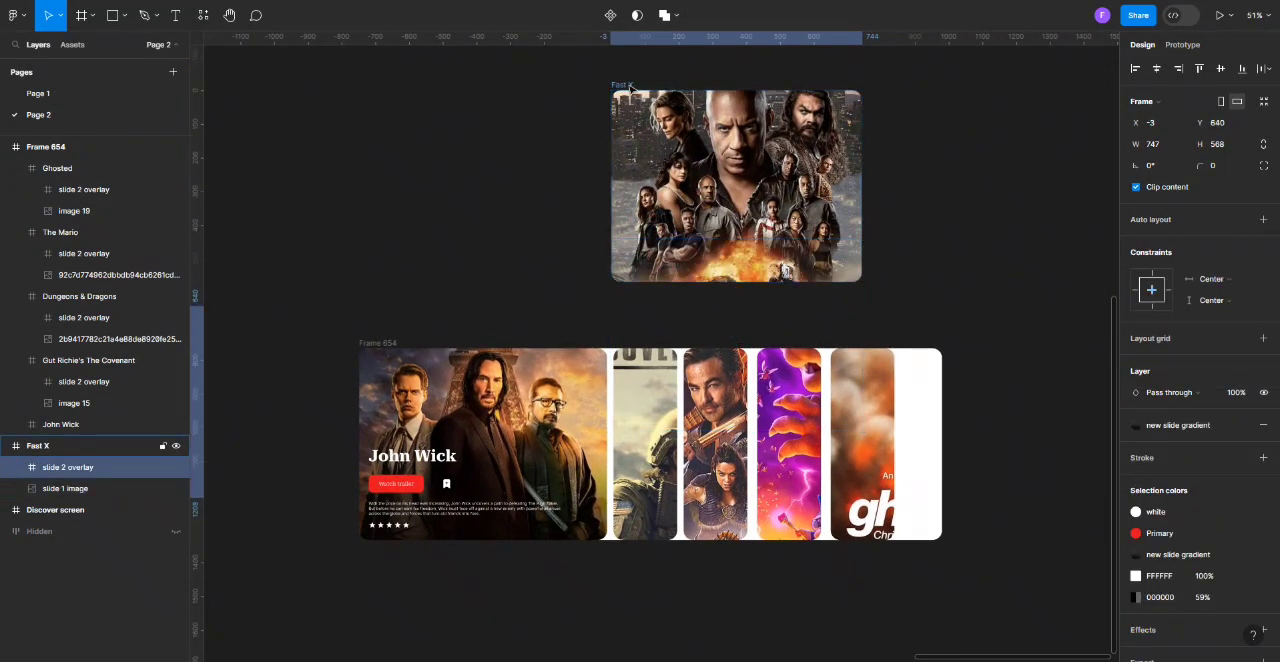
# Set the Fast X card's width to 189 and place it last in Frame 654, vertically centred.
pyautogui.click(628, 86)
pyautogui.click(1172, 149)
pyautogui.write('189')
pyautogui.click(951, 254)
pyautogui.moveTo(629, 87); pyautogui.dragTo(910, 363)
pyautogui.click(1220, 69)
# Group all six movie cards in Frame 654 into one horizontal auto layout with 10 spacing.
pyautogui.click(560, 432)
pyautogui.keyDown('shift'); pyautogui.click(645, 434); pyautogui.keyUp('shift')
pyautogui.keyDown('shift'); pyautogui.click(715, 434); pyautogui.keyUp('shift')
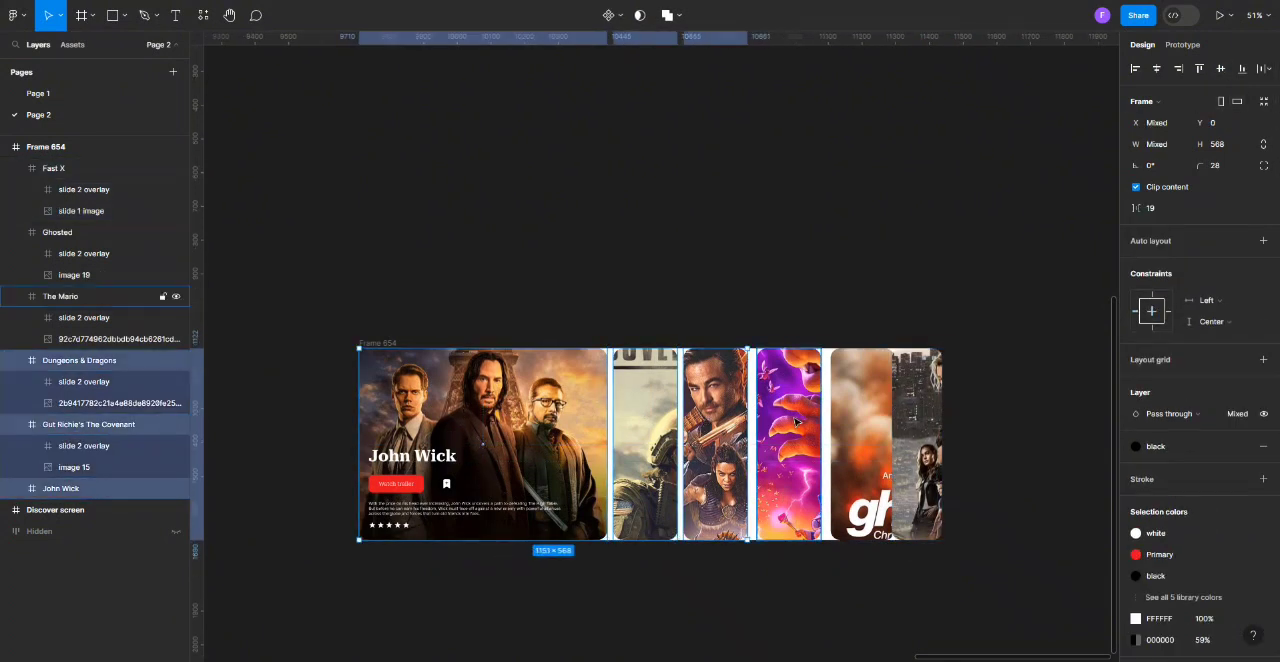
pyautogui.keyDown('shift'); pyautogui.click(789, 434); pyautogui.keyUp('shift')
pyautogui.keyDown('shift'); pyautogui.click(861, 434); pyautogui.keyUp('shift')
pyautogui.keyDown('shift'); pyautogui.click(931, 434); pyautogui.keyUp('shift')
pyautogui.hotkey('shift', 'a')
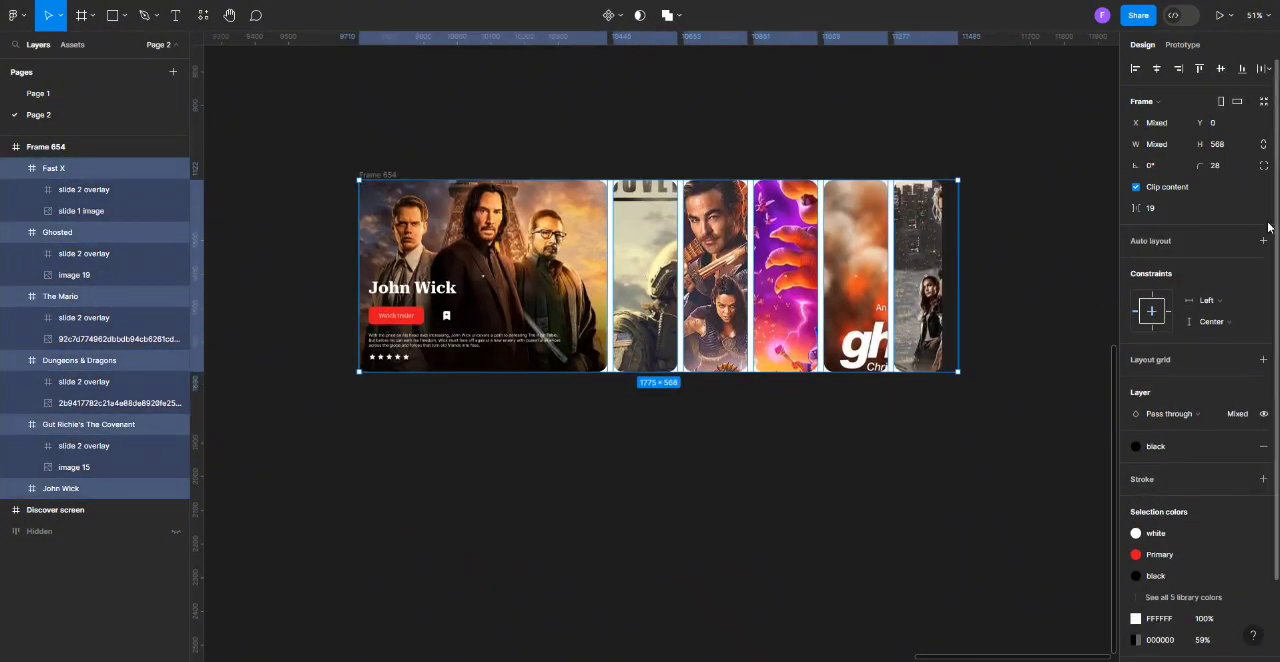
pyautogui.click(742, 591)
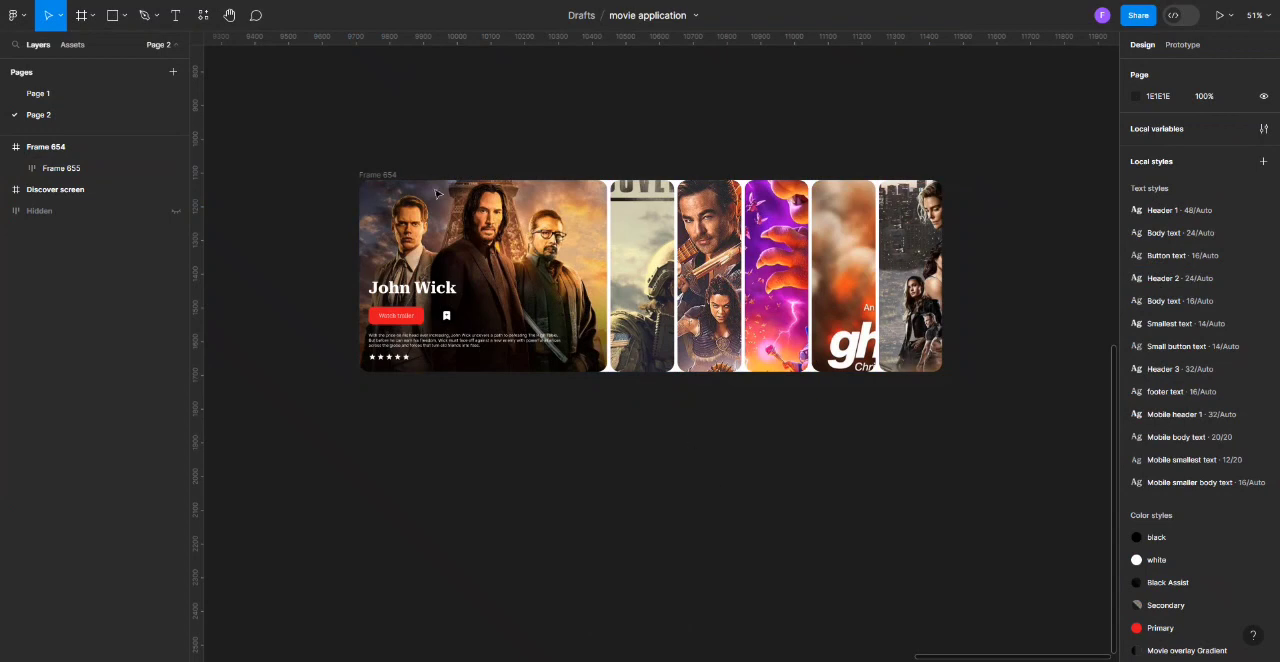
# Set Frame 654's fill opacity to 0% and place a duplicate of the frame directly below it.
pyautogui.click(381, 177)
pyautogui.click(645, 505)
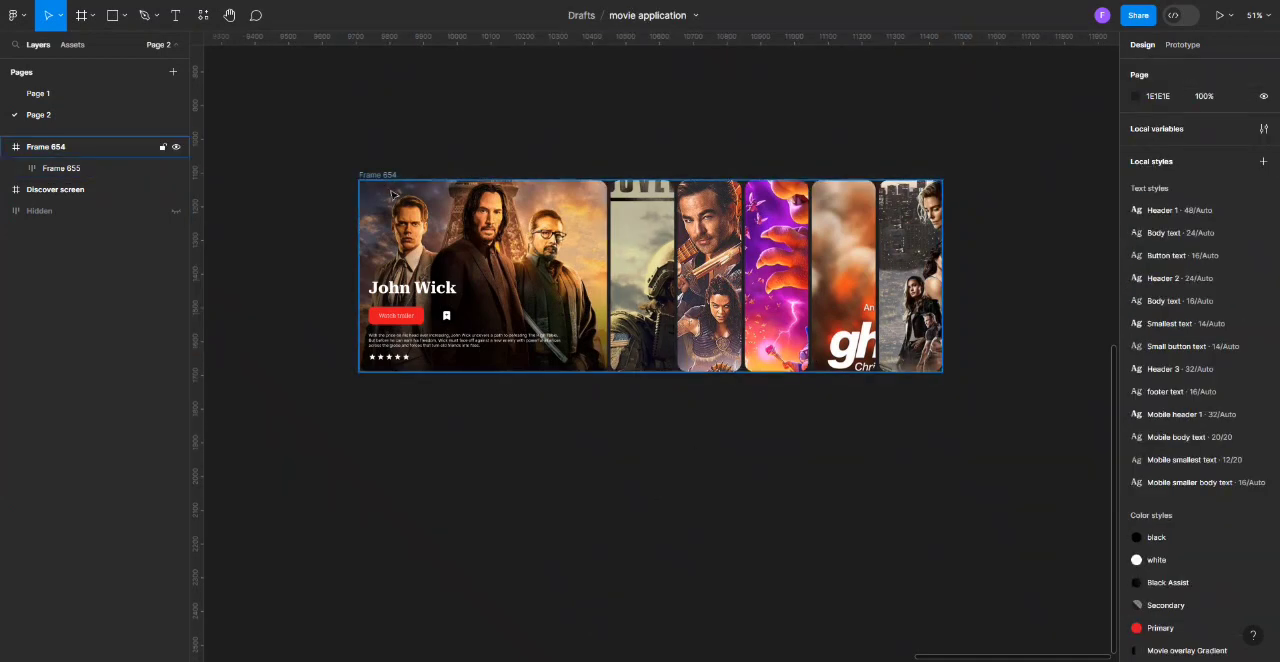
pyautogui.moveTo(393, 174); pyautogui.dragTo(395, 133)
pyautogui.moveTo(395, 200); pyautogui.dragTo(398, 346)
pyautogui.scroll(-1, 430, 350)
# Set the John Wick card's width to 189 in the duplicated frame.
pyautogui.doubleClick(518, 373)
pyautogui.doubleClick(521, 373)
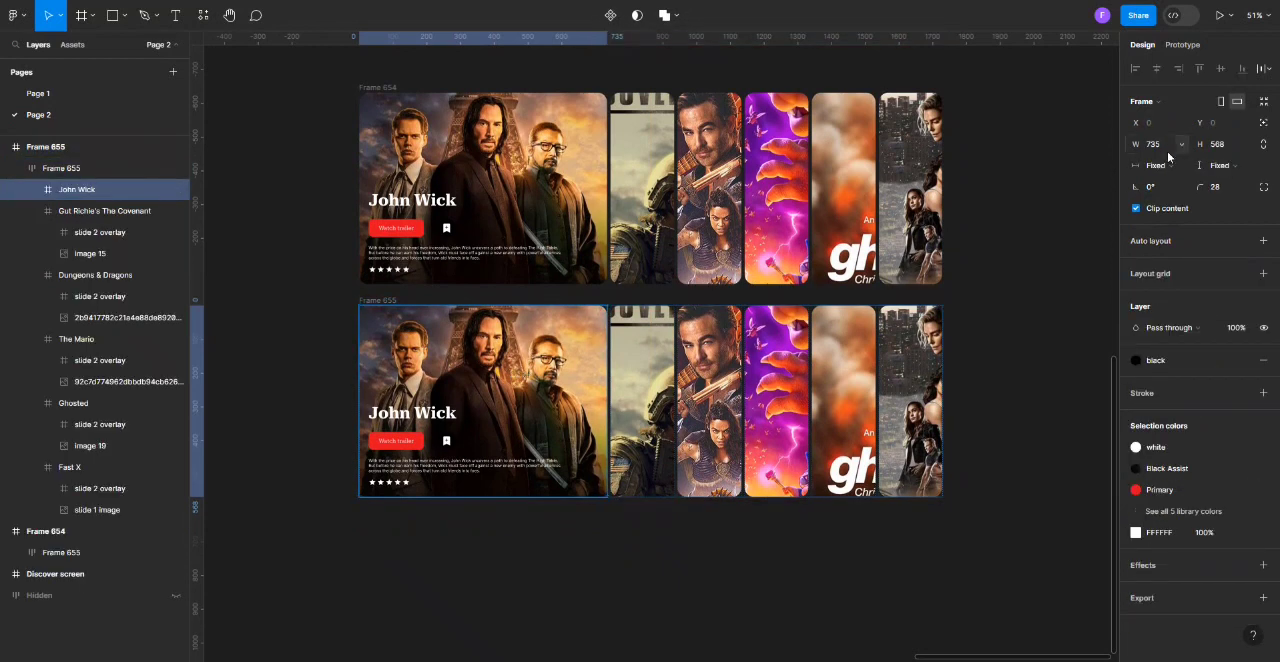
pyautogui.click(1013, 350)
# Set The Covenant card's width to 747 in Frame 655, matching the overlay width of the first slide.
pyautogui.doubleClick(451, 363)
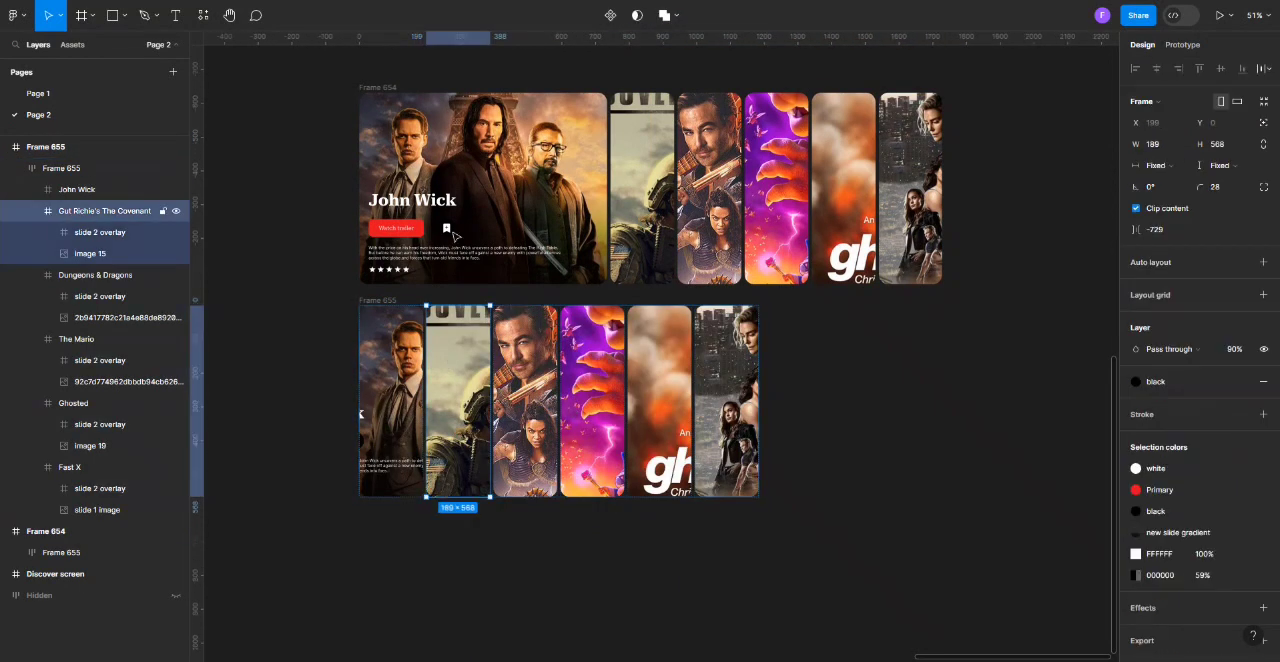
pyautogui.doubleClick(504, 211)
pyautogui.doubleClick(504, 211)
pyautogui.doubleClick(485, 382)
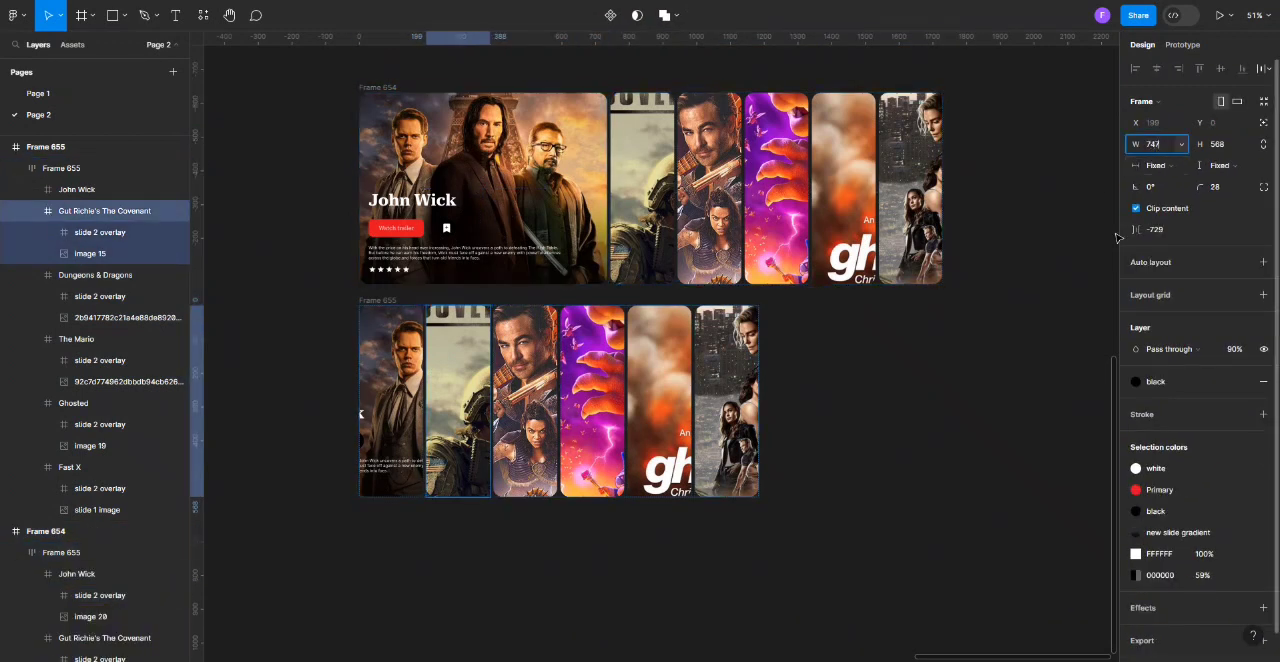
pyautogui.click(1054, 268)
# Align the slide 2 overlay of The Covenant card in Frame 655 to the card's bottom edge.
pyautogui.doubleClick(534, 234)
pyautogui.doubleClick(534, 234)
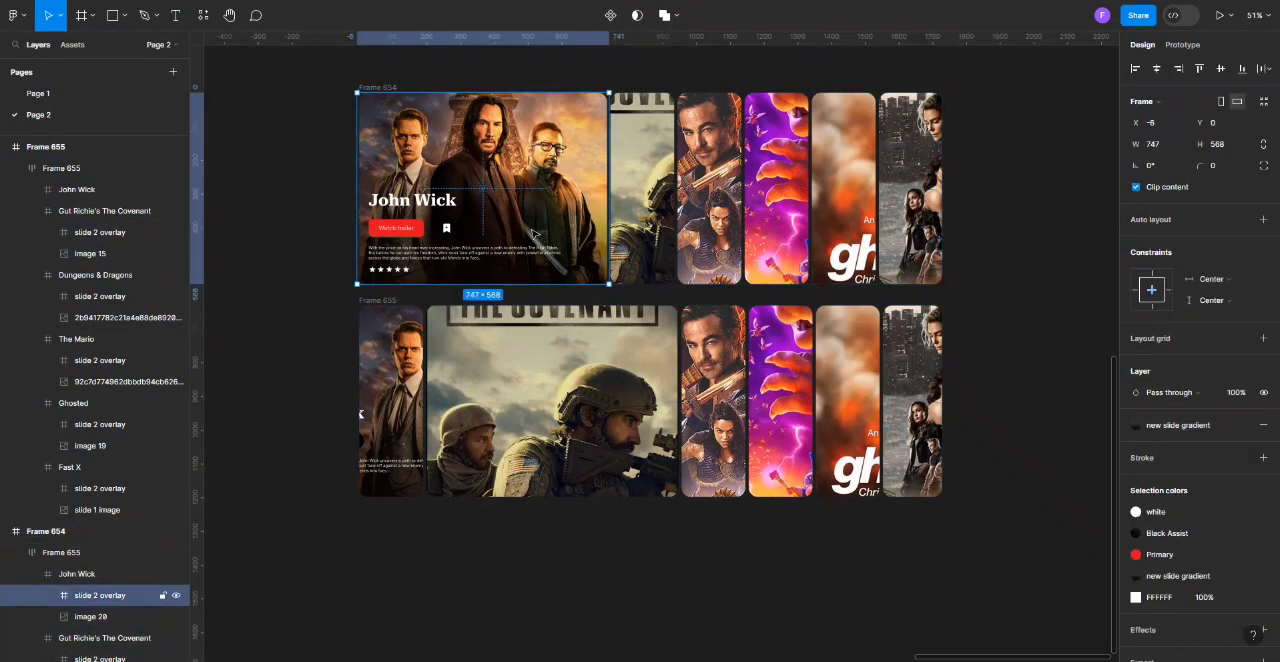
pyautogui.click(404, 293)
pyautogui.scroll(-1, 386, 222)
pyautogui.click(565, 362)
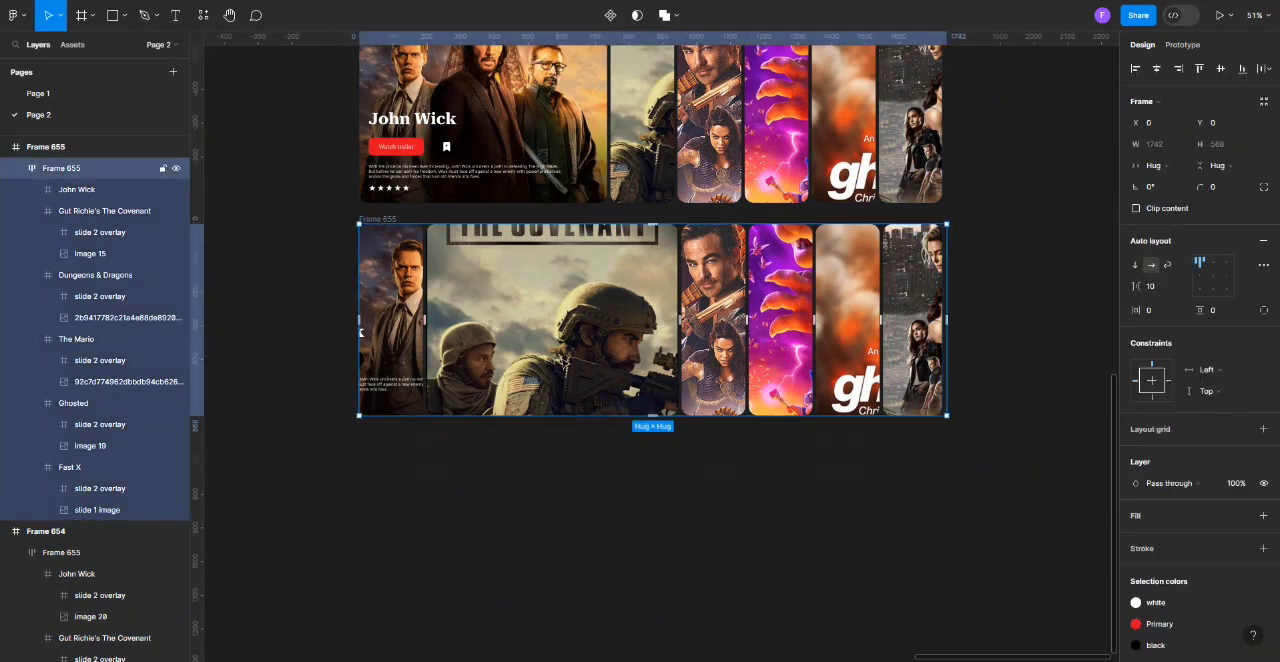
pyautogui.doubleClick(565, 362)
pyautogui.click(123, 237)
pyautogui.click(1242, 69)
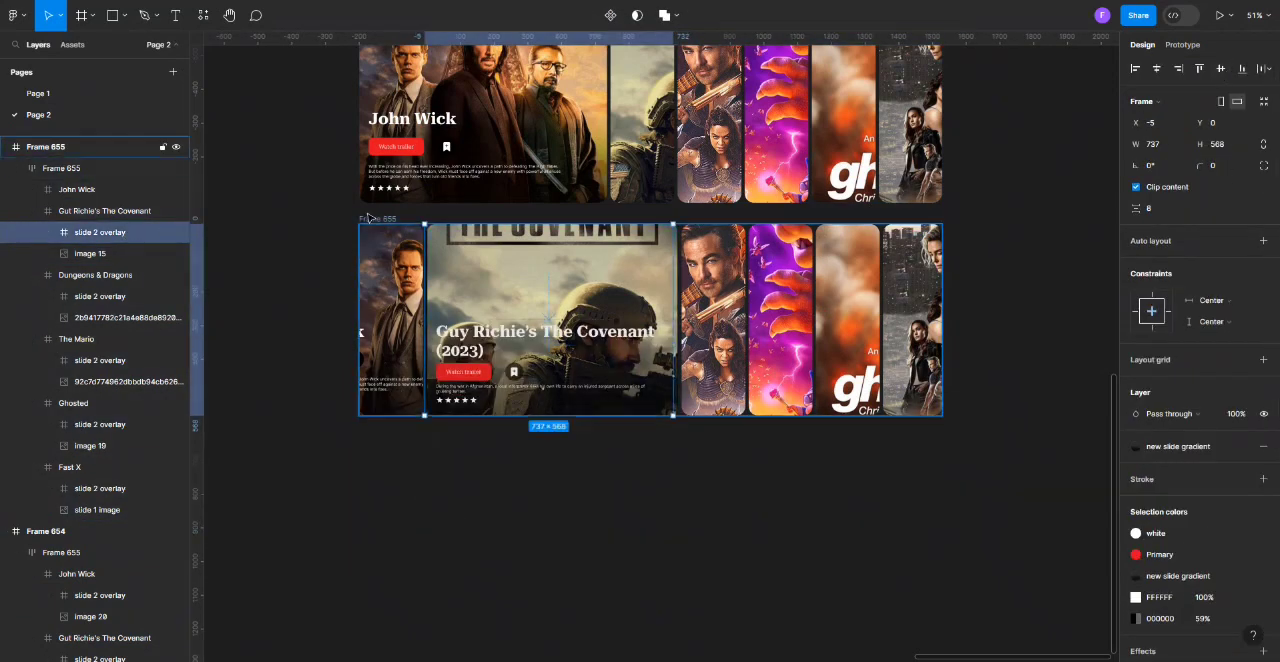
# Place a duplicate of Frame 655 directly below the original.
pyautogui.click(378, 218)
pyautogui.moveTo(378, 218); pyautogui.dragTo(378, 431)
pyautogui.scroll(-3, 400, 400)
pyautogui.scroll(-1, 485, 303)
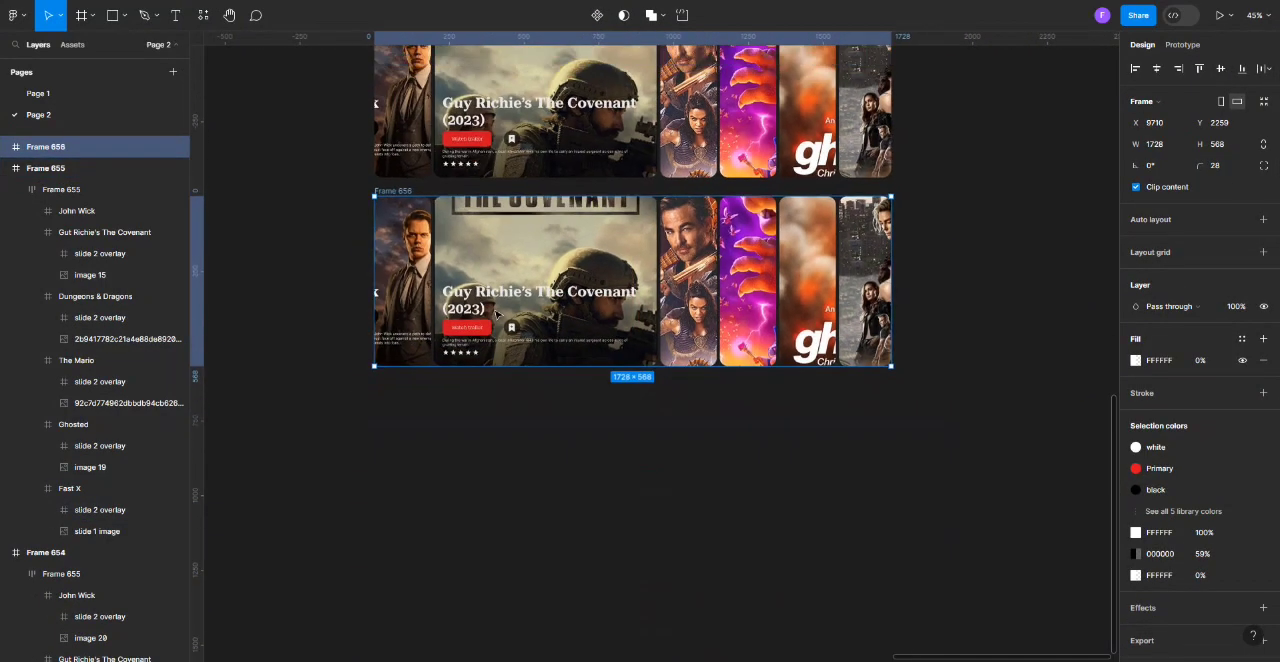
# Set The Covenant card's width to 189 in Frame 656.
pyautogui.scroll(1, 549, 298)
pyautogui.doubleClick(549, 298)
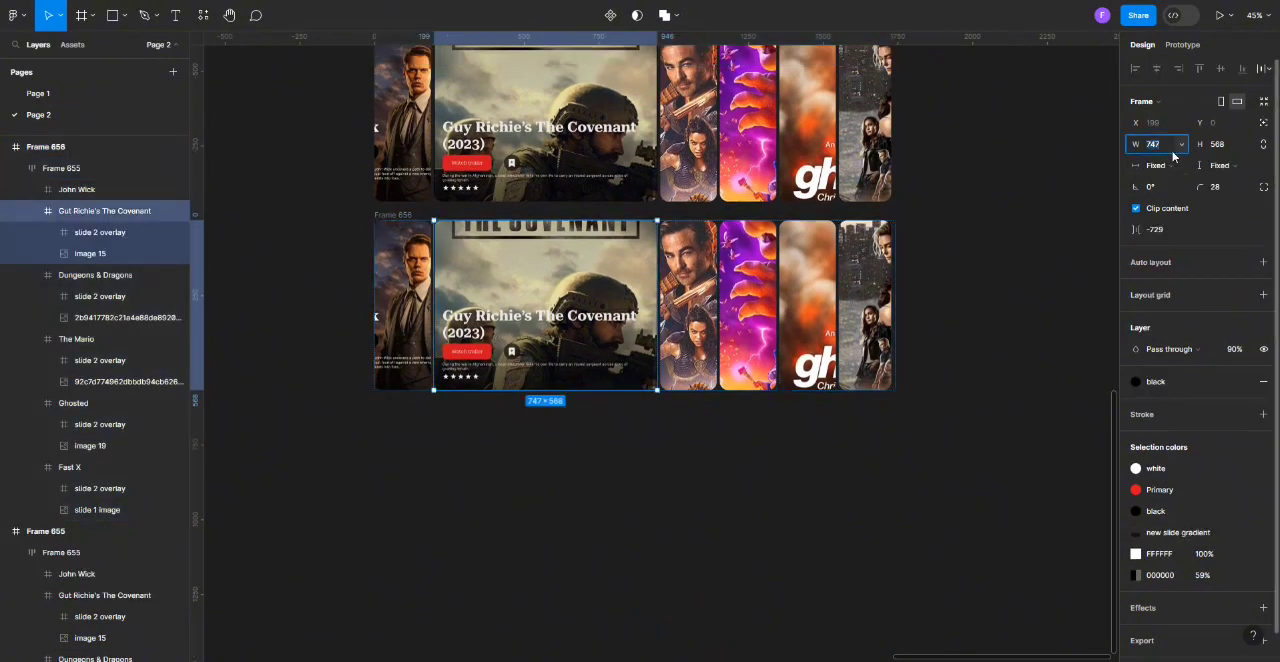
pyautogui.click(1018, 300)
# Set the Dungeons & Dragons card's width to 747 in Frame 656.
pyautogui.doubleClick(533, 295)
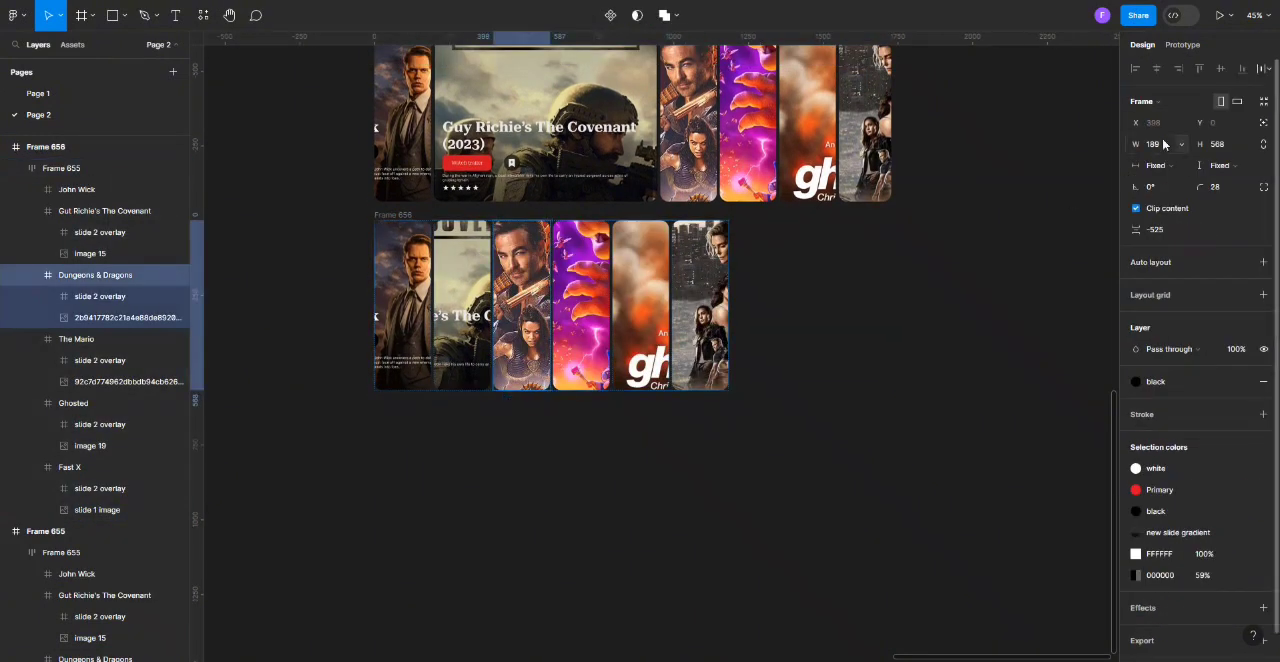
pyautogui.click(1171, 150)
pyautogui.write('747')
pyautogui.click(1000, 295)
# Bring the Dungeons & Dragons slide 2 overlay back into its card in Frame 656, vertically centred.
pyautogui.doubleClick(630, 340)
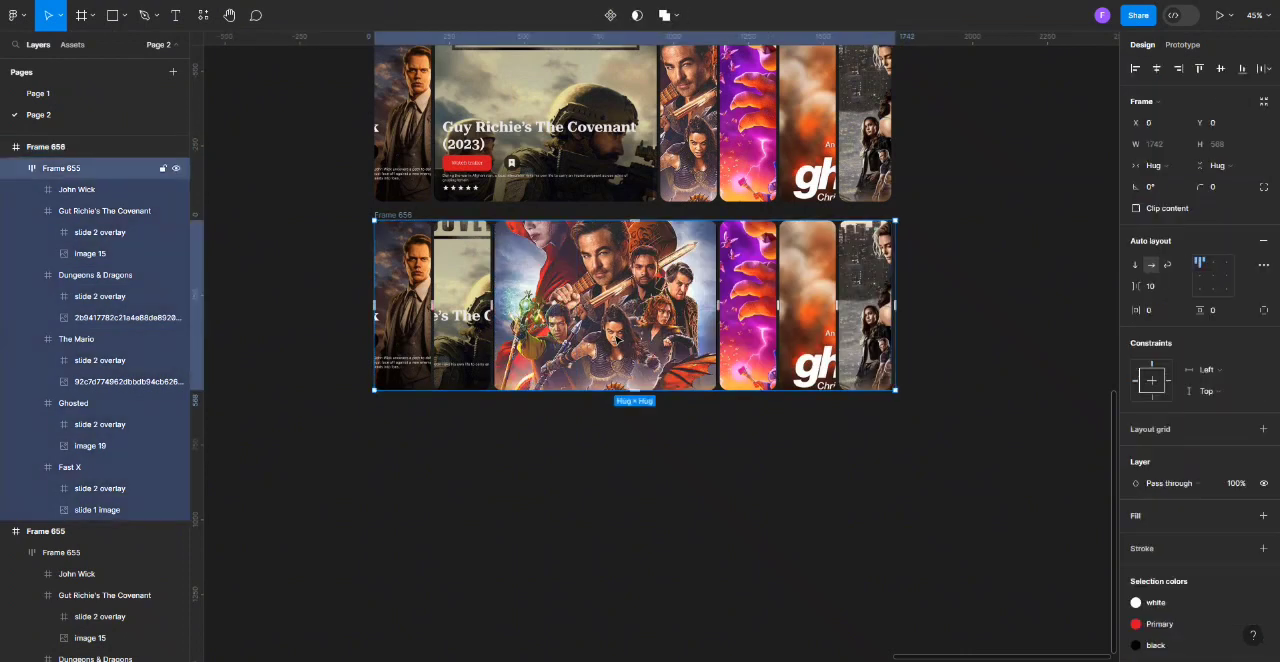
pyautogui.doubleClick(630, 340)
pyautogui.hotkey('alt', 'v')
# Duplicate Frame 656 below the original and set the copy's Dungeons & Dragons card width to 189.
pyautogui.moveTo(387, 214); pyautogui.dragTo(385, 422)
pyautogui.scroll(-2, 604, 230)
pyautogui.doubleClick(638, 318)
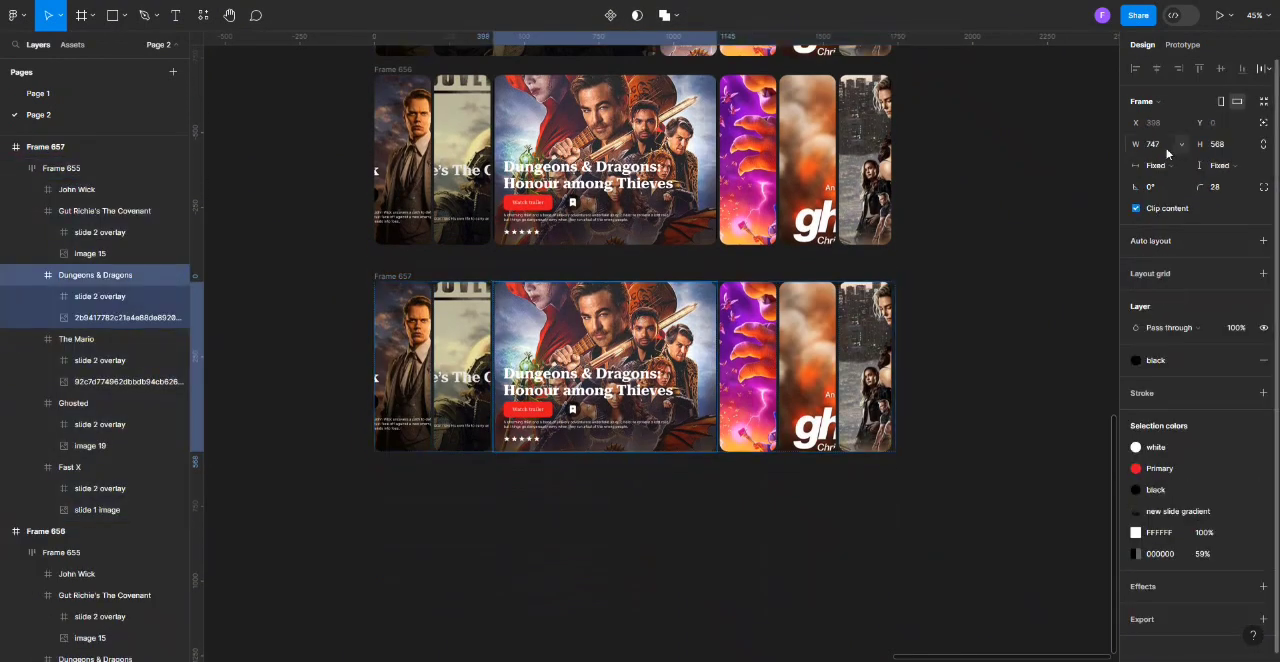
pyautogui.click(1062, 280)
# Set The Mario card's width to 747 in Frame 657 and align its slide 2 overlay to the card's bottom edge.
pyautogui.doubleClick(583, 350)
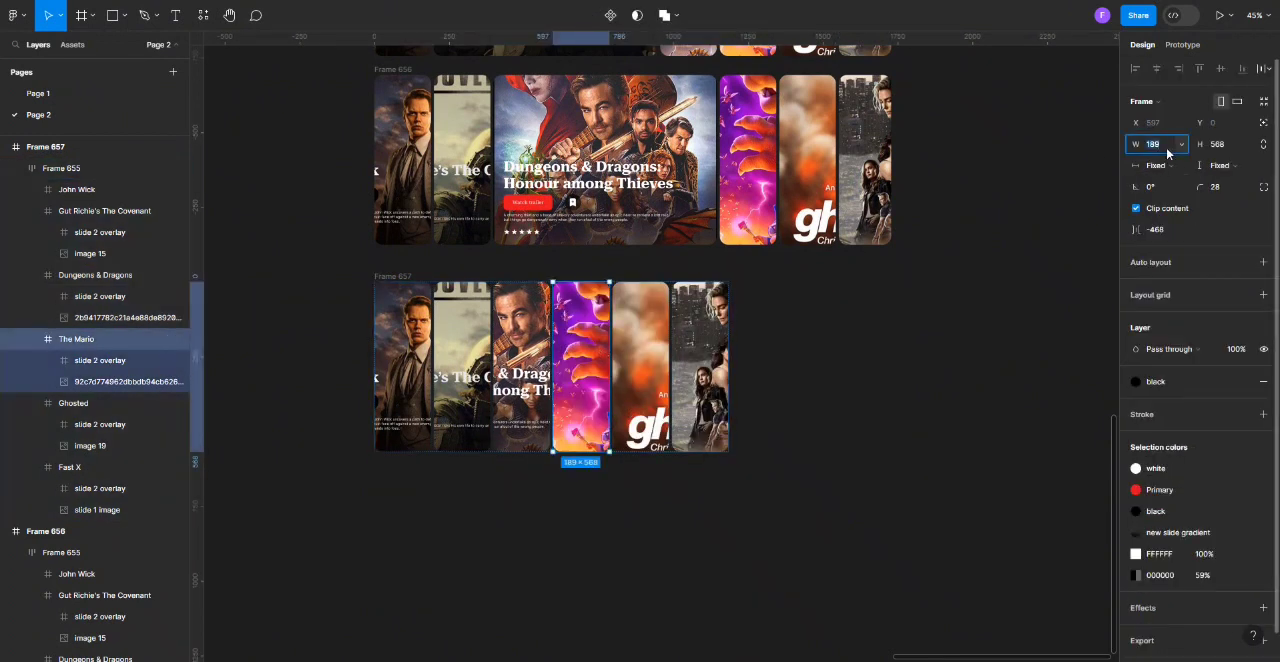
pyautogui.click(864, 446)
pyautogui.click(124, 490)
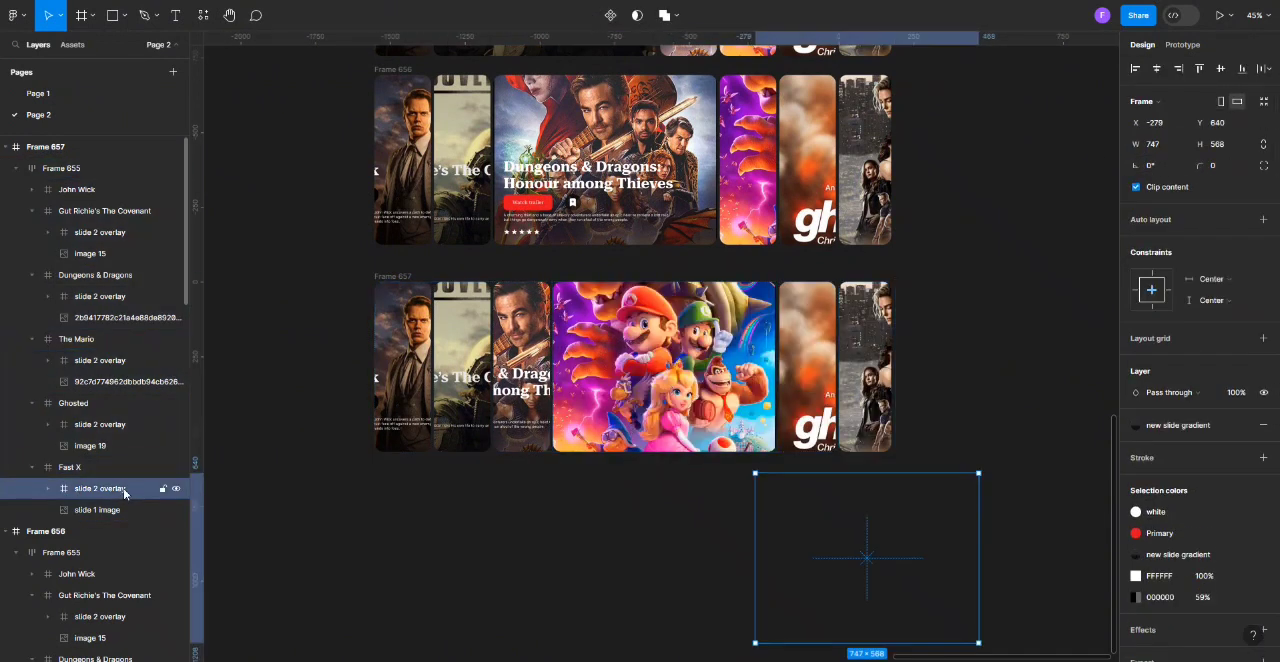
pyautogui.click(670, 398)
pyautogui.click(670, 398)
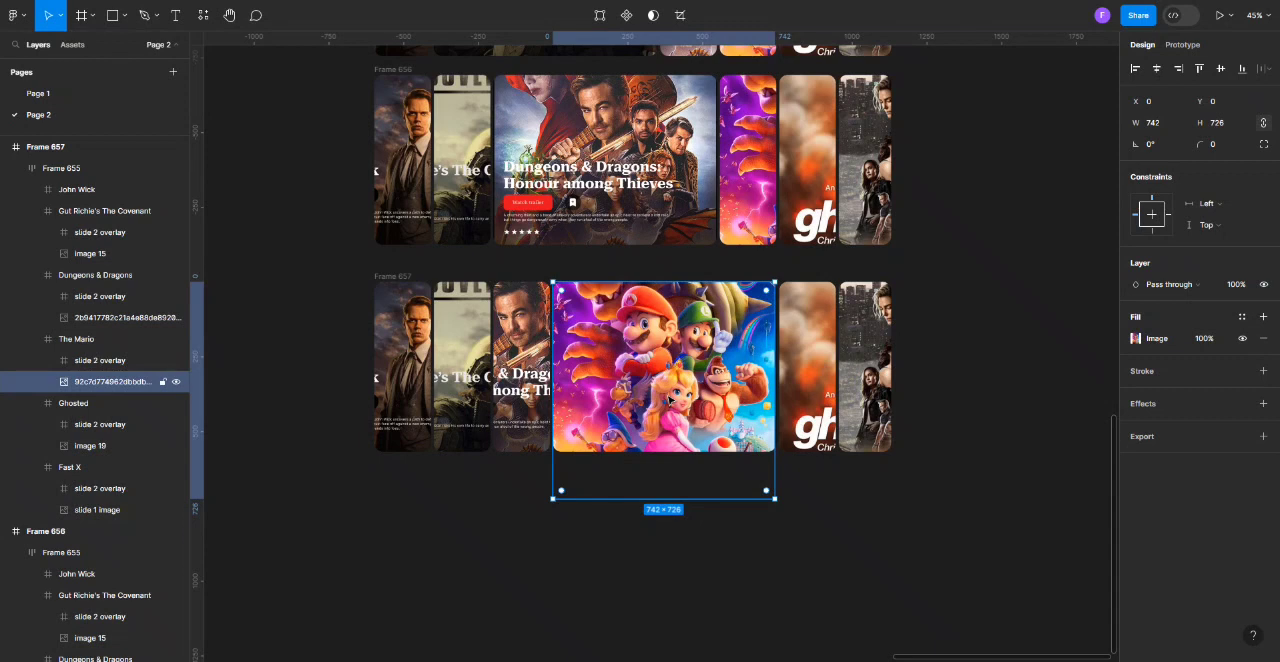
pyautogui.click(92, 367)
pyautogui.click(1242, 69)
# Place a duplicate of Frame 657 directly below the original.
pyautogui.click(392, 277)
pyautogui.hotkey('ctrl', 'd')
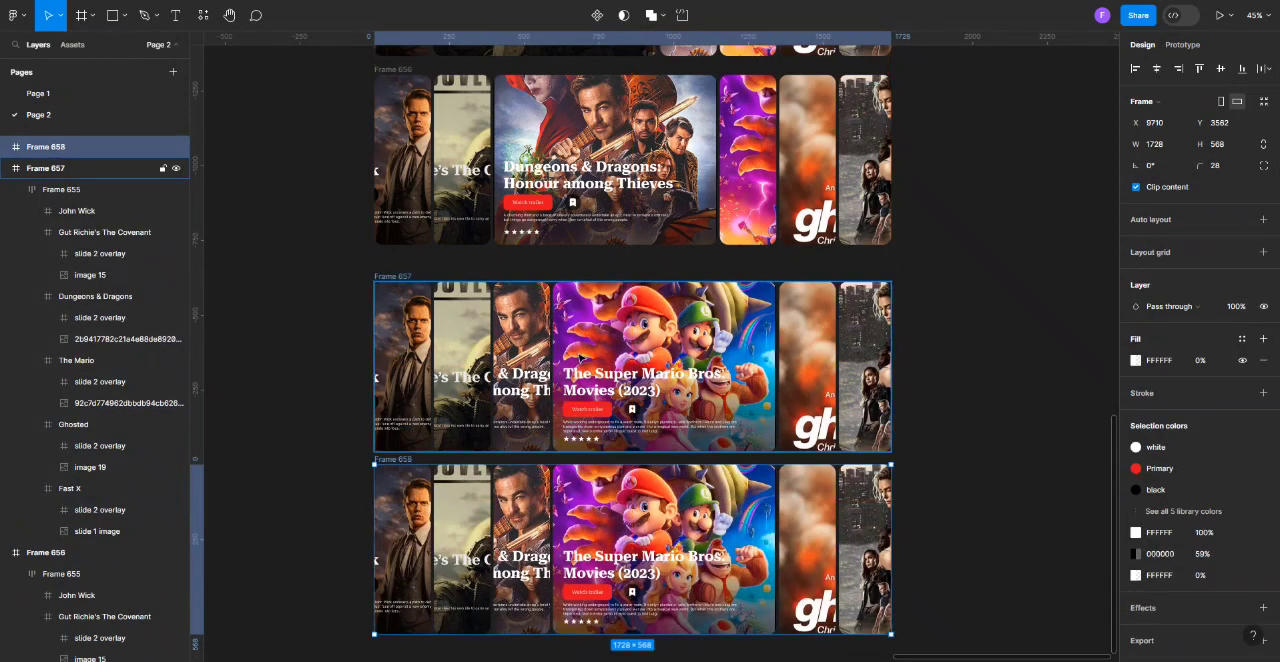
pyautogui.scroll(-4, 580, 357)
pyautogui.scroll(1, 580, 357)
# Set The Mario card's width to 189 in Frame 658.
pyautogui.doubleClick(720, 336)
pyautogui.click(1168, 147)
pyautogui.write('189')
pyautogui.click(965, 359)
# Set the Ghosted card's width to 747 in Frame 658 and align its slide 2 overlay back inside the card.
pyautogui.keyDown('ctrl'); pyautogui.click(650, 320); pyautogui.keyUp('ctrl')
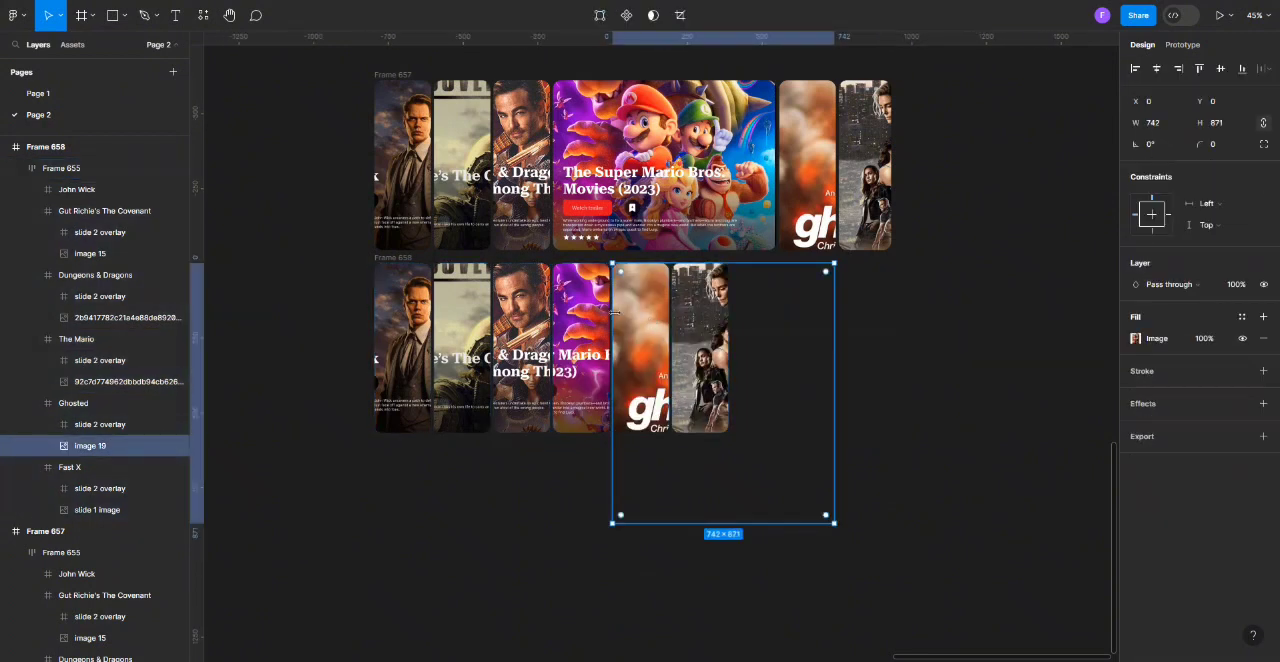
pyautogui.press('Escape')
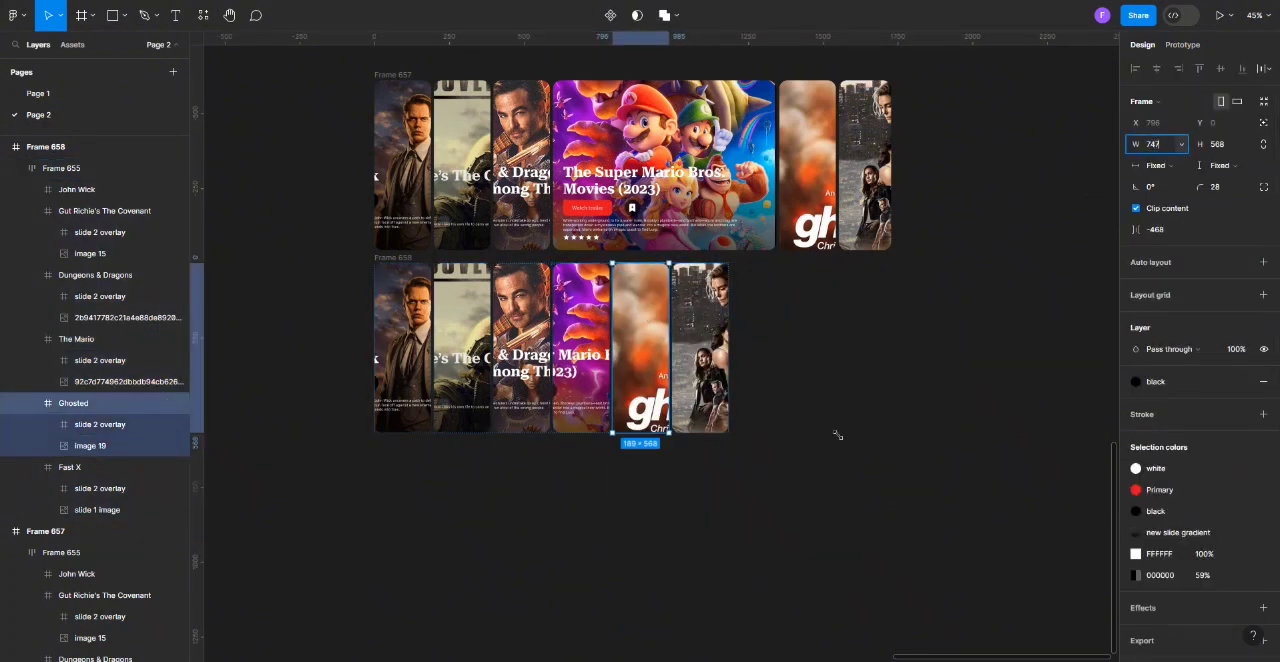
pyautogui.write('747')
pyautogui.press('Return')
pyautogui.click(163, 424)
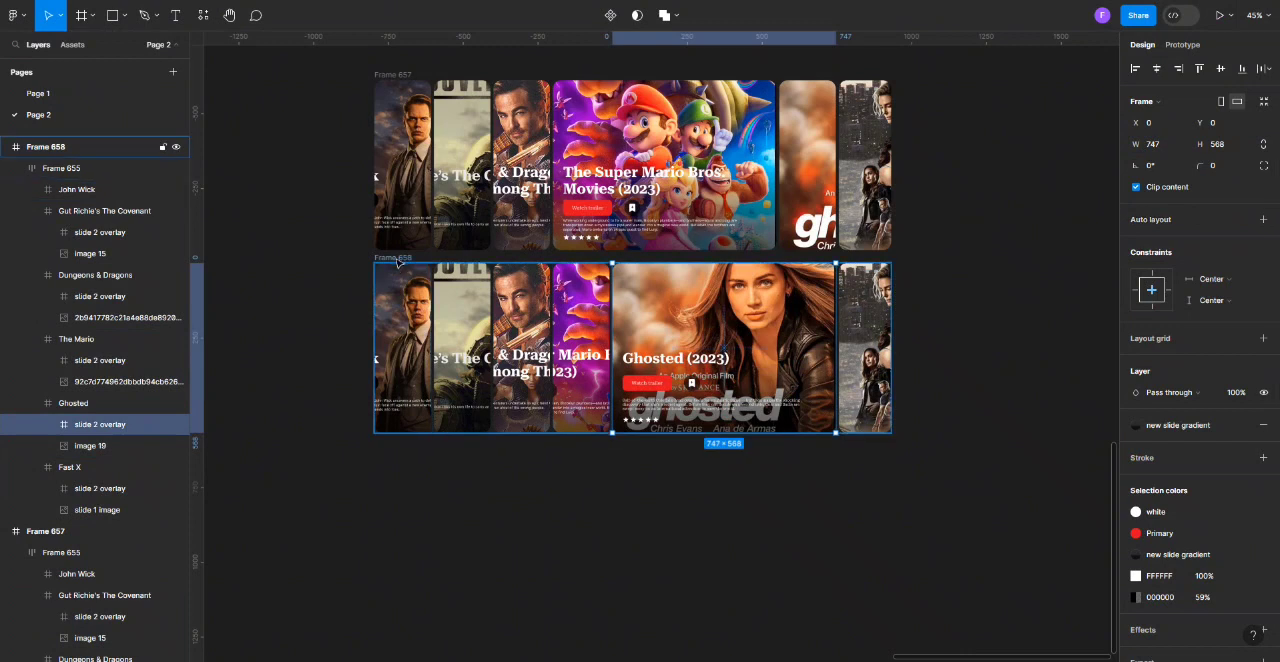
# Duplicate Frame 658 below the original and set the copy's Ghosted card width to 189.
pyautogui.scroll(-2, 397, 262)
pyautogui.moveTo(400, 126); pyautogui.dragTo(404, 338)
pyautogui.doubleClick(760, 388)
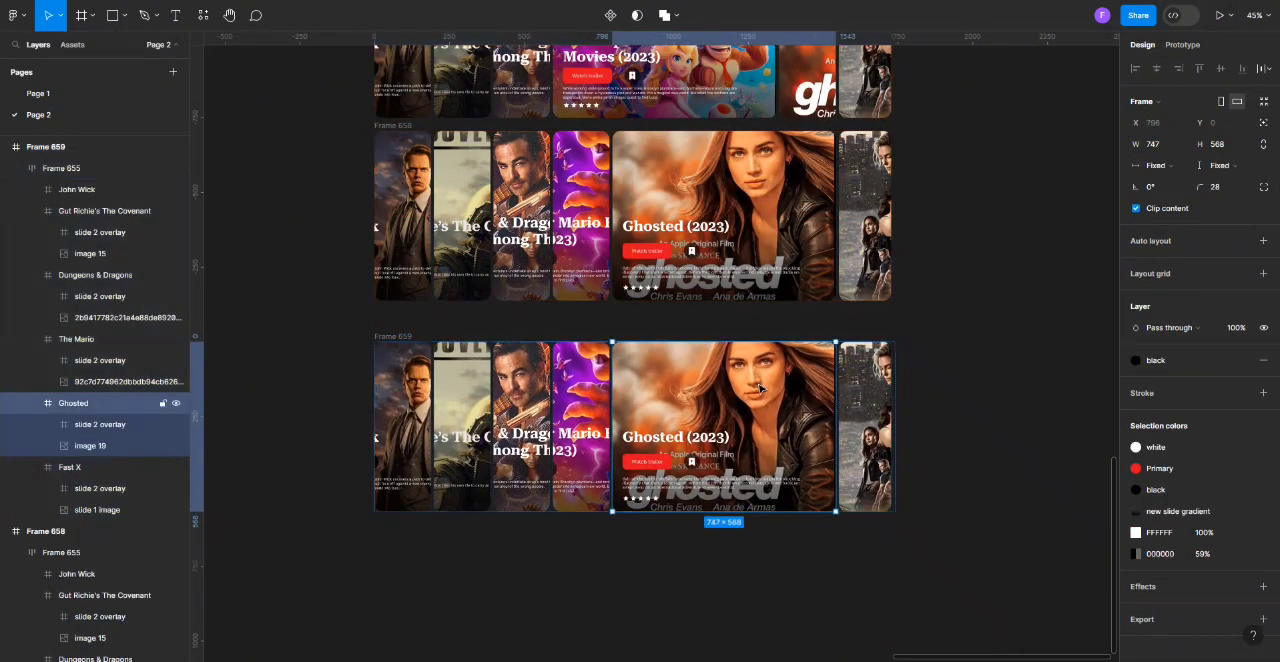
pyautogui.click(1172, 150)
pyautogui.write('189')
pyautogui.click(928, 318)
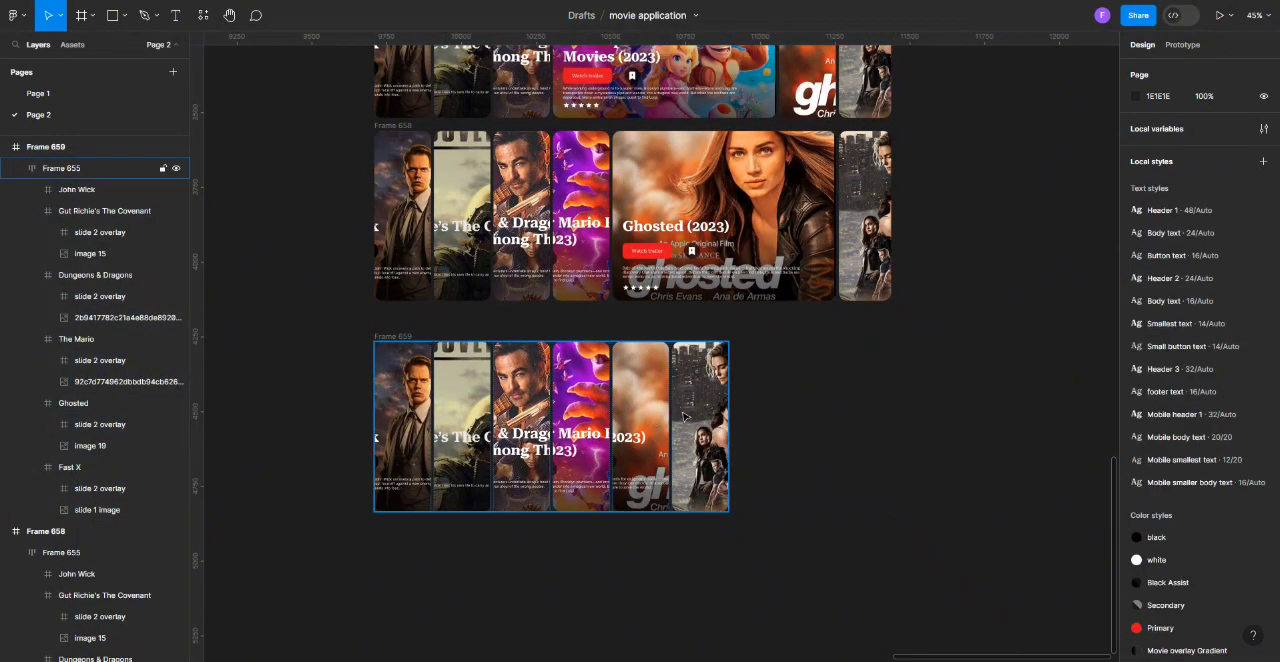
# Set the Fast X card's width to 747 in Frame 659 and trim its right side to the frame's edge.
pyautogui.doubleClick(684, 416)
pyautogui.click(1168, 150)
pyautogui.write('747')
pyautogui.press('Return')
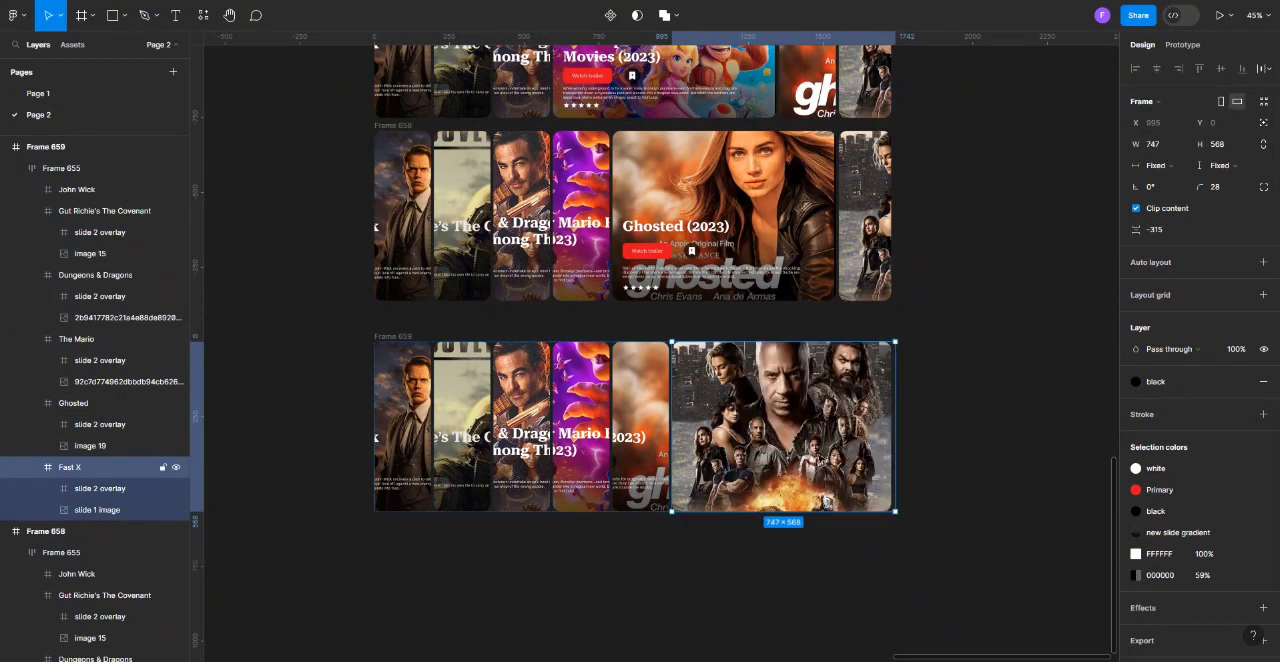
pyautogui.scroll(5, 908, 408)
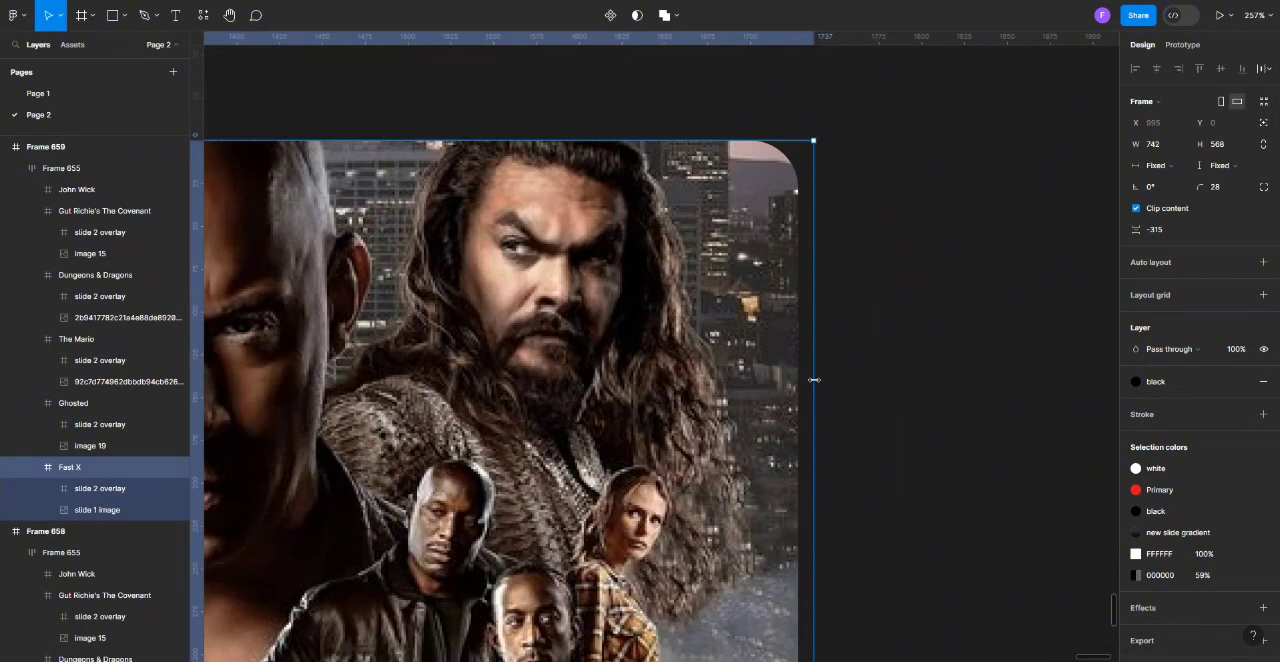
pyautogui.scroll(-5, 908, 353)
# Align the Fast X card's slide 2 overlay back inside its card in Frame 659.
pyautogui.click(67, 488)
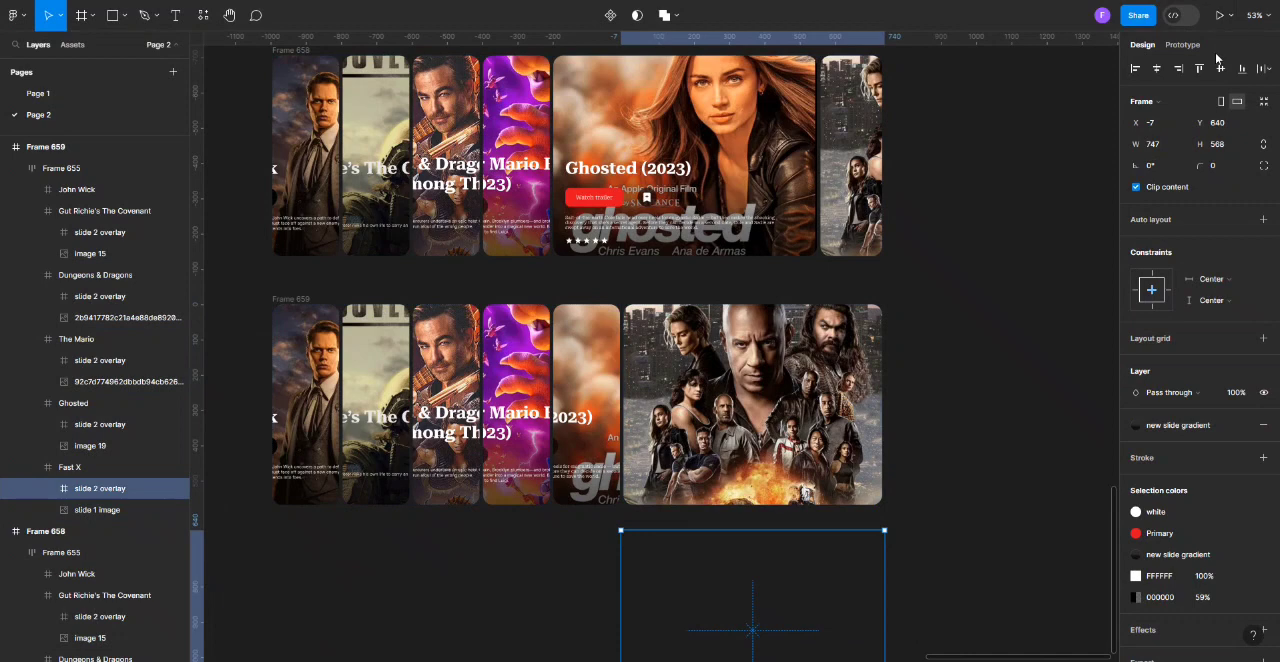
pyautogui.scroll(-3, 610, 124)
# Select Frames 654 through 659 together and increase the vertical spacing between them to 84.
pyautogui.click(610, 124)
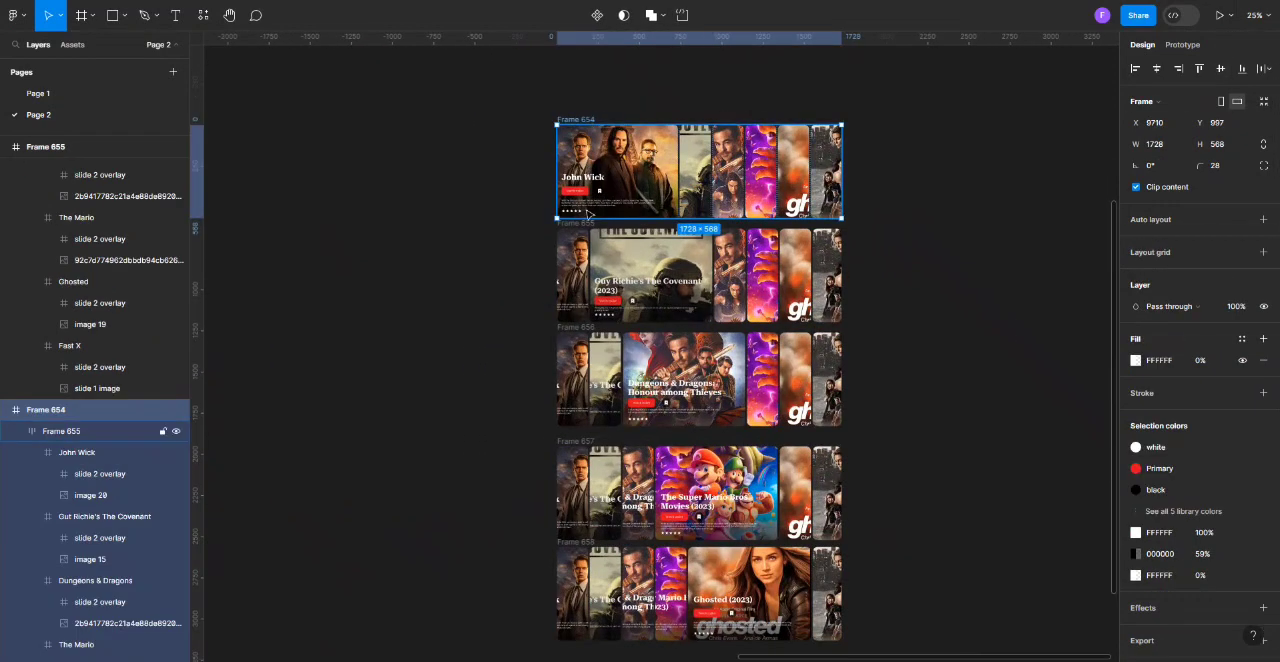
pyautogui.keyDown('shift'); pyautogui.click(578, 223); pyautogui.keyUp('shift')
pyautogui.keyDown('shift'); pyautogui.click(584, 331); pyautogui.keyUp('shift')
pyautogui.scroll(-1, 586, 334)
pyautogui.keyDown('shift'); pyautogui.click(592, 369); pyautogui.keyUp('shift')
pyautogui.scroll(-2, 600, 350)
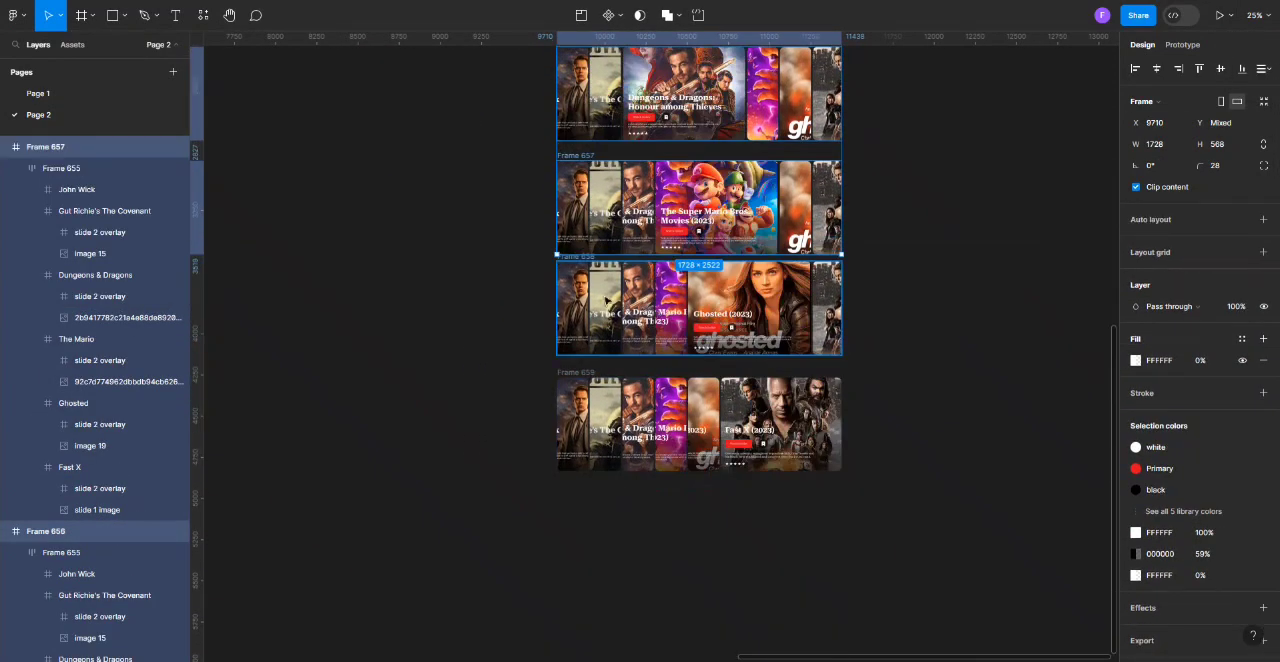
pyautogui.click(830, 460)
pyautogui.scroll(5, 880, 290)
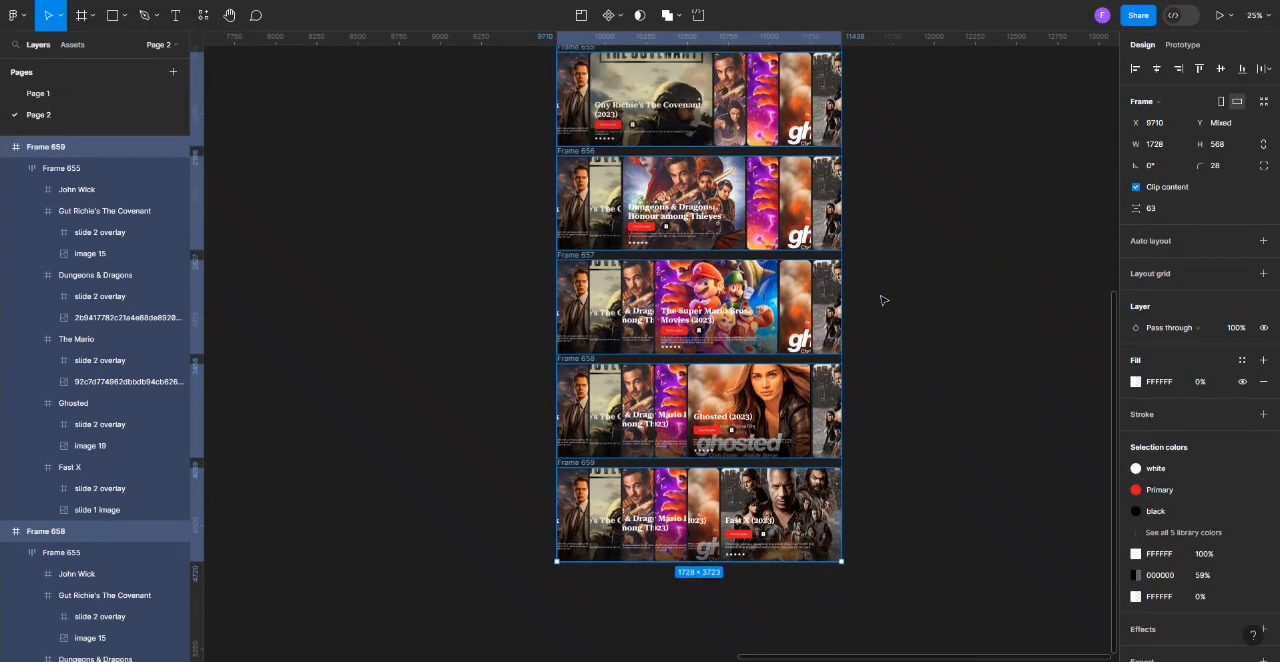
pyautogui.scroll(1, 897, 237)
pyautogui.moveTo(1136, 209); pyautogui.dragTo(1157, 209)
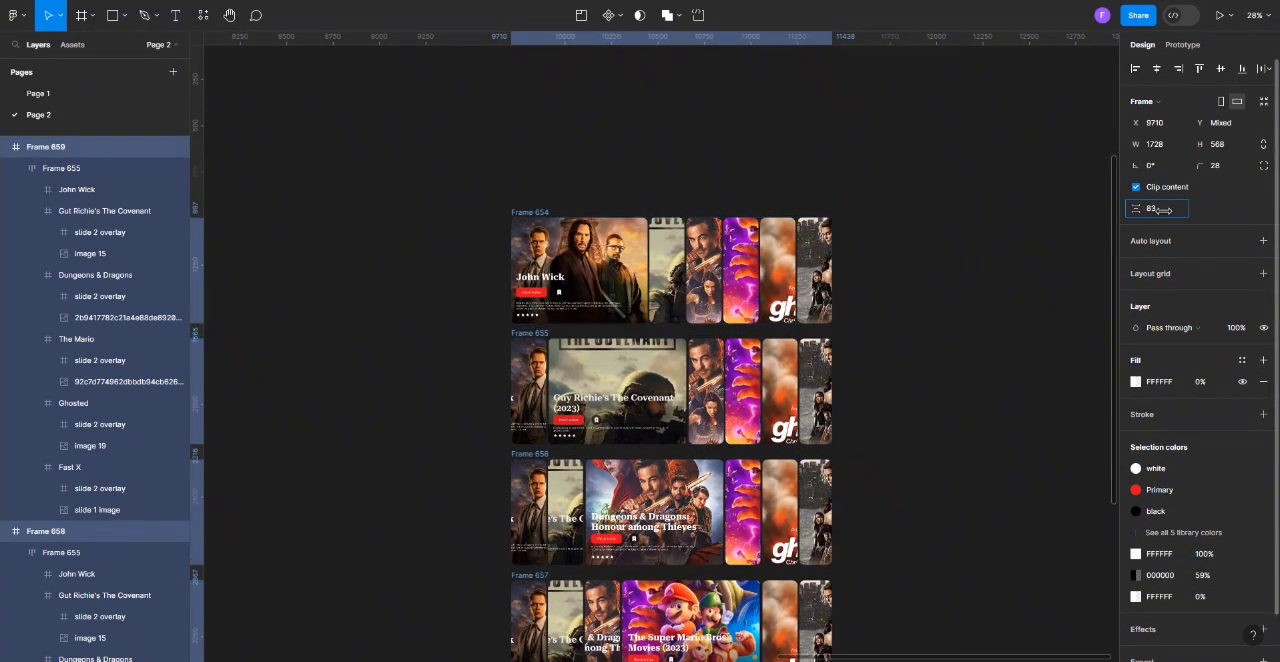
# Turn the six selected carousel frames into a component set with one variant per frame.
pyautogui.click(615, 84)
pyautogui.scroll(-2, 615, 300)
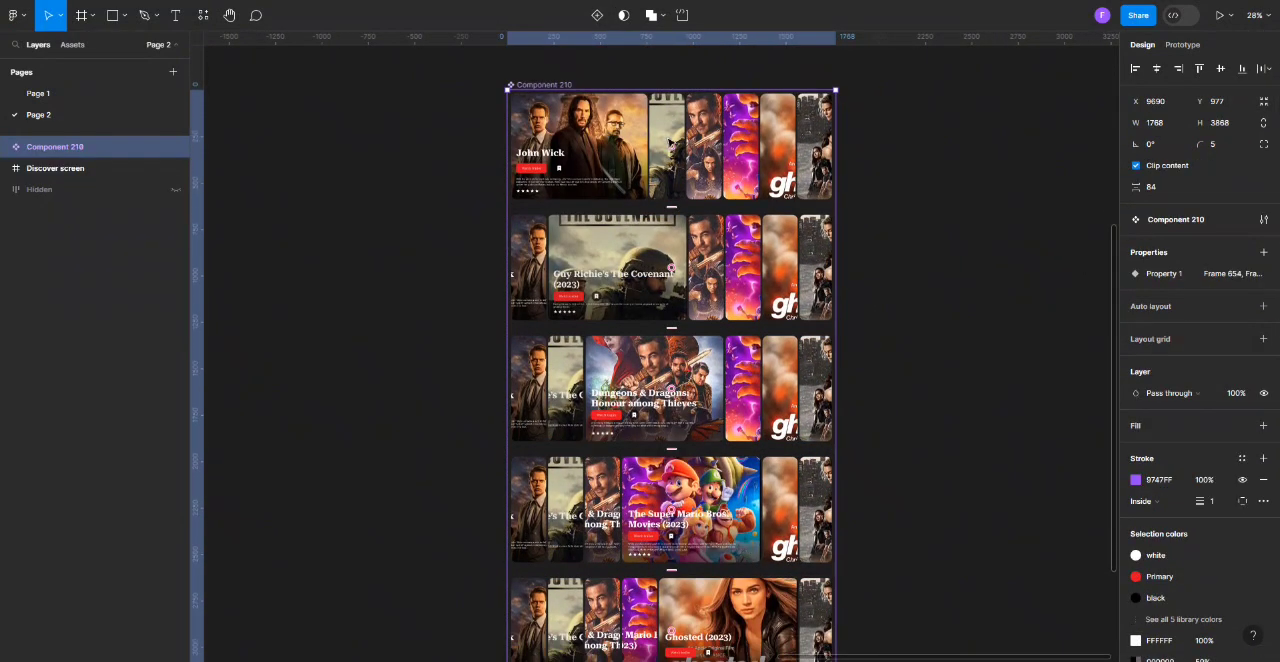
pyautogui.scroll(-1, 670, 140)
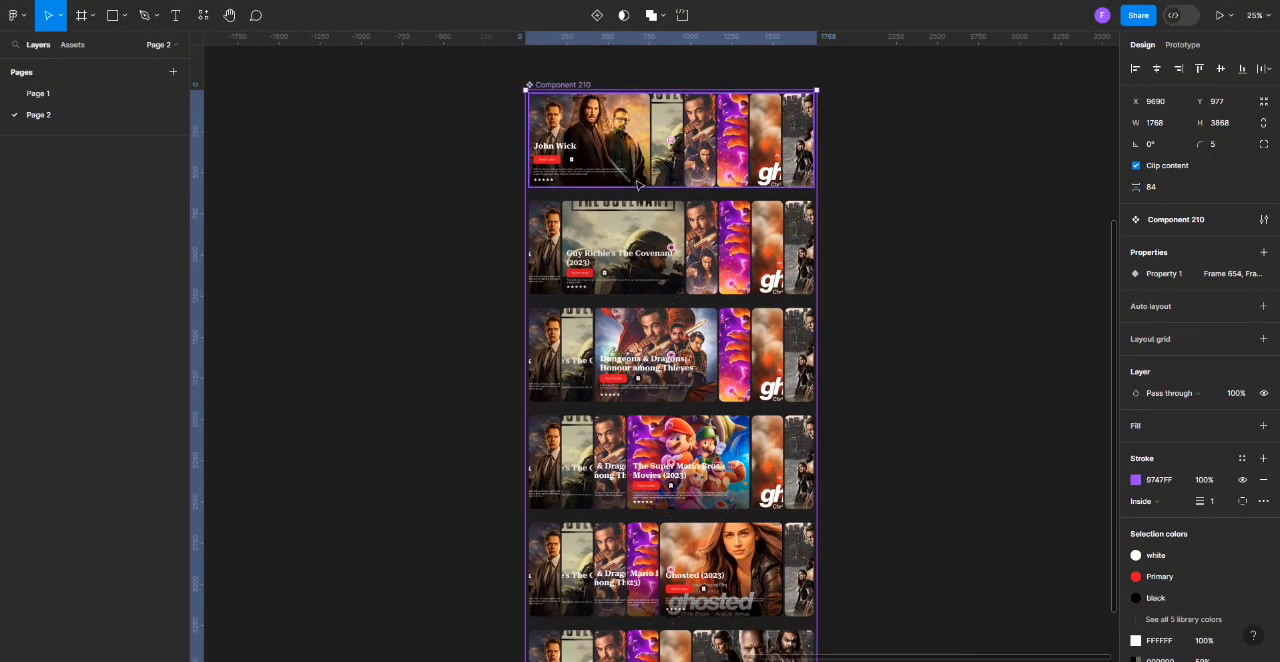
pyautogui.click(637, 184)
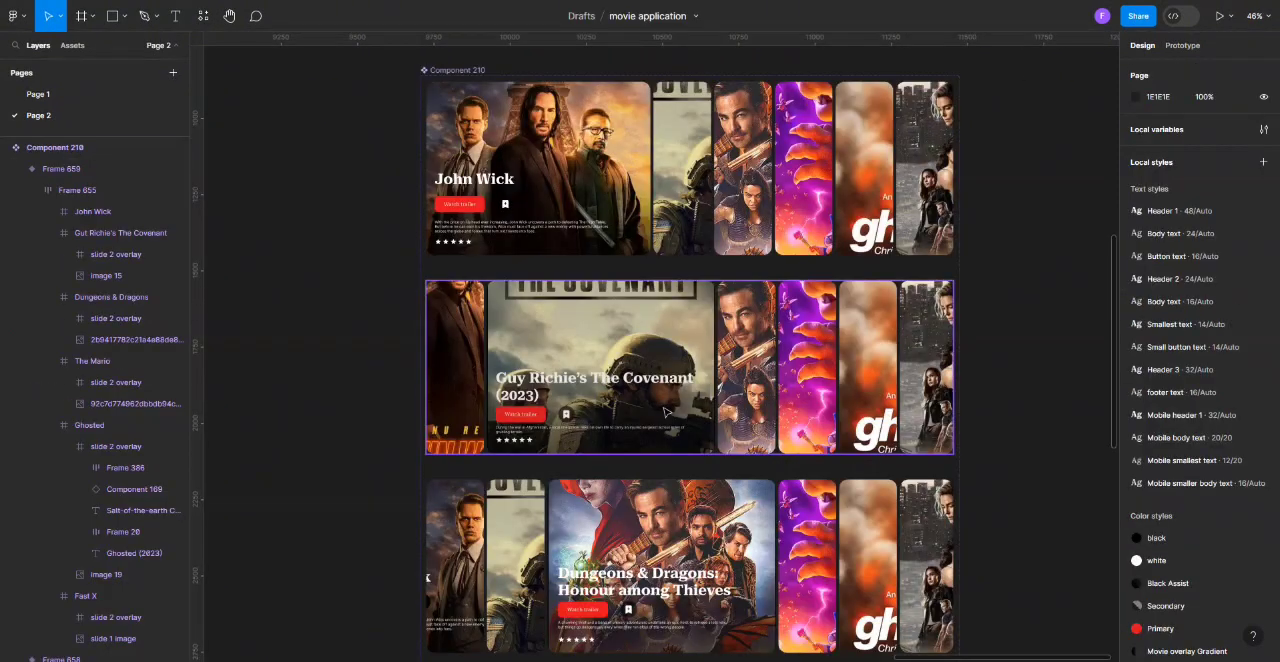
# Center the Dungeons & Dragons and The Mario images horizontally and vertically inside their narrow cards in the John Wick variant.
pyautogui.doubleClick(688, 132)
pyautogui.doubleClick(758, 147)
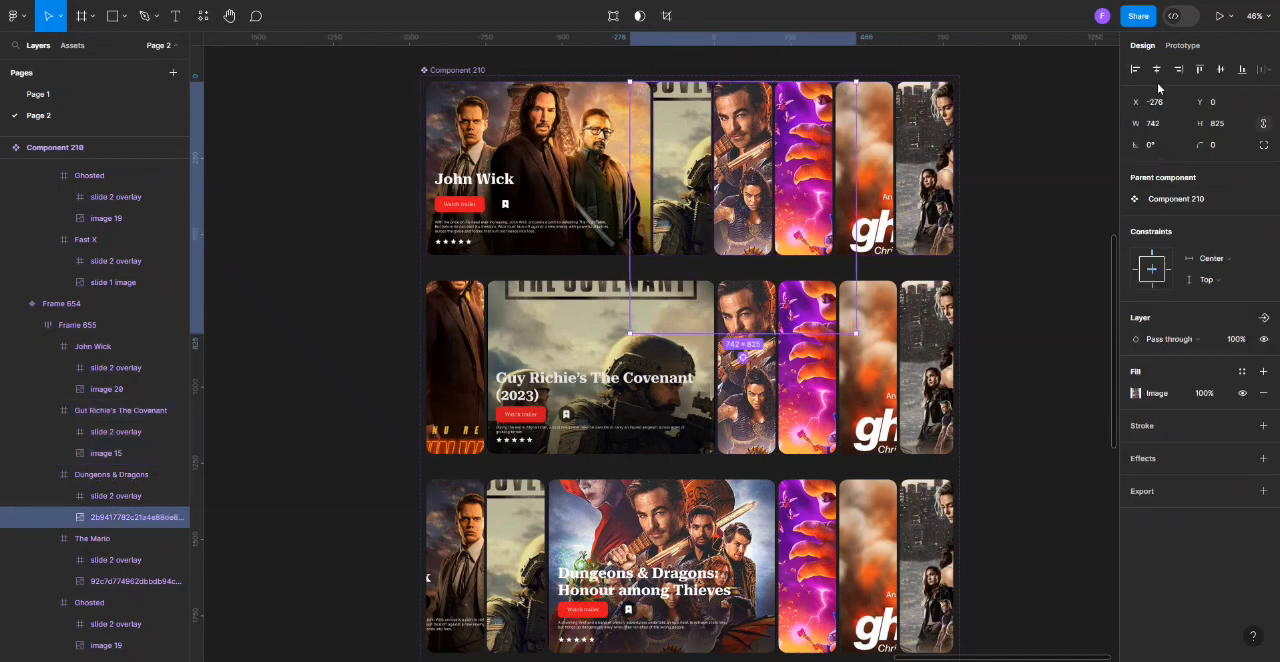
pyautogui.click(1220, 69)
pyautogui.doubleClick(812, 150)
pyautogui.click(1157, 69)
pyautogui.click(1220, 69)
# Center the Ghosted and Fast X images inside their narrow cards in the John Wick variant.
pyautogui.doubleClick(884, 150)
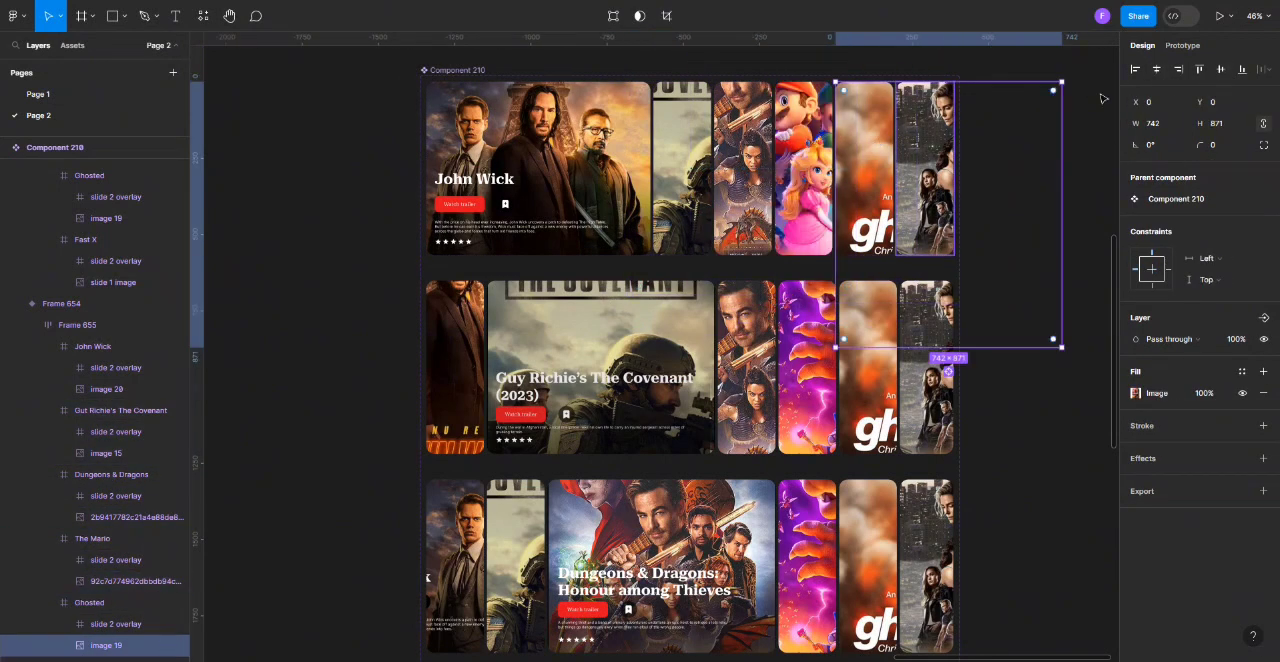
pyautogui.click(1157, 69)
pyautogui.doubleClick(926, 137)
pyautogui.click(1157, 69)
pyautogui.click(1219, 70)
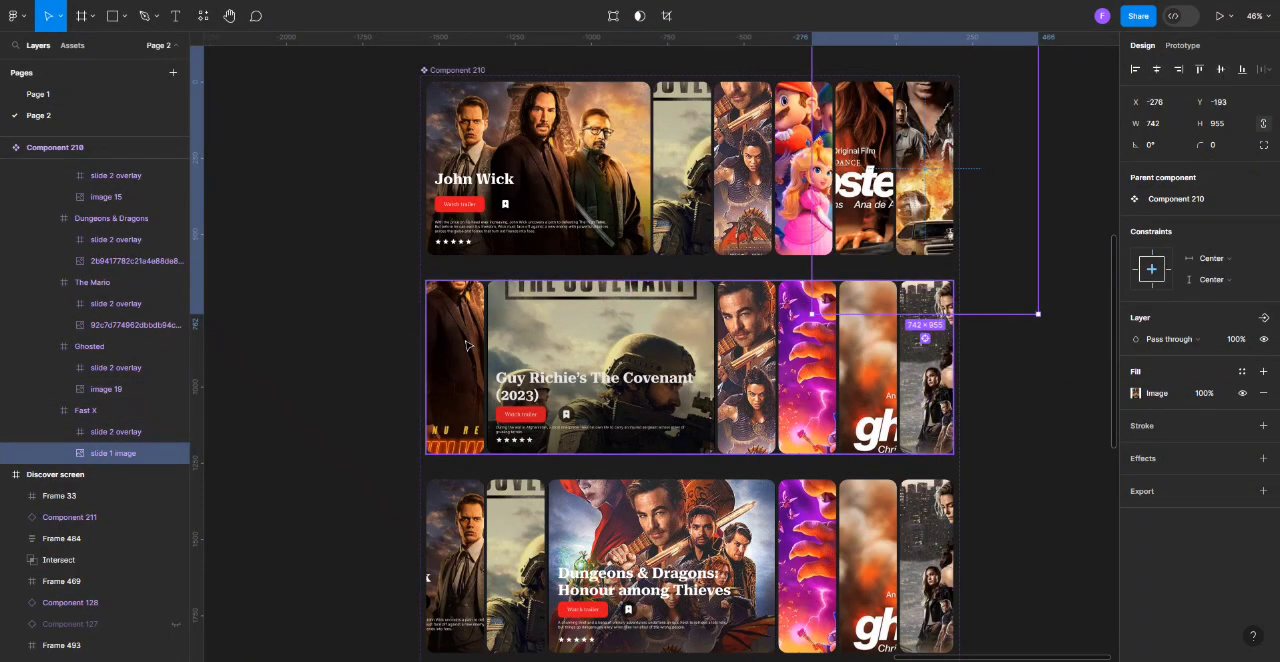
# Center the John Wick, Dungeons & Dragons, The Mario, Ghosted and Fast X images inside their narrow cards in The Covenant variant.
pyautogui.doubleClick(450, 356)
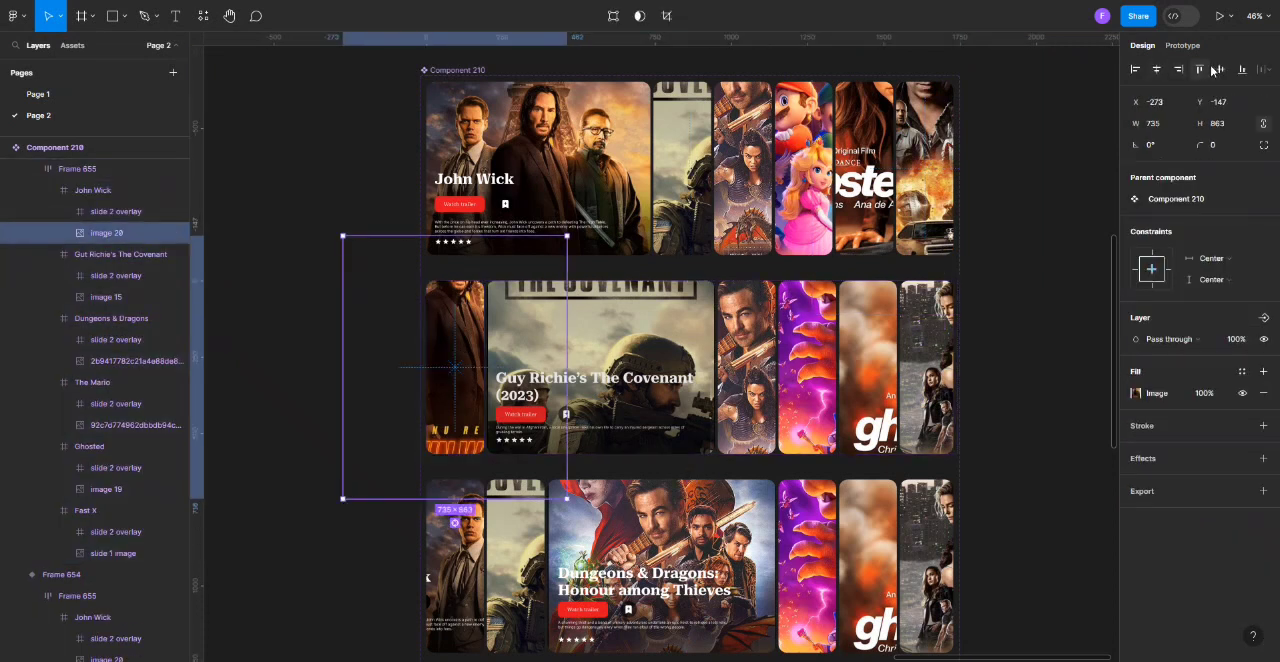
pyautogui.click(748, 335)
pyautogui.click(806, 360)
pyautogui.click(1219, 70)
pyautogui.click(866, 351)
pyautogui.click(1219, 70)
pyautogui.click(926, 370)
pyautogui.click(1219, 70)
# In the Dungeons & Dragons variant, clear the John Wick overlay from its card and center the John Wick and The Covenant images.
pyautogui.scroll(-3, 458, 380)
pyautogui.doubleClick(457, 381)
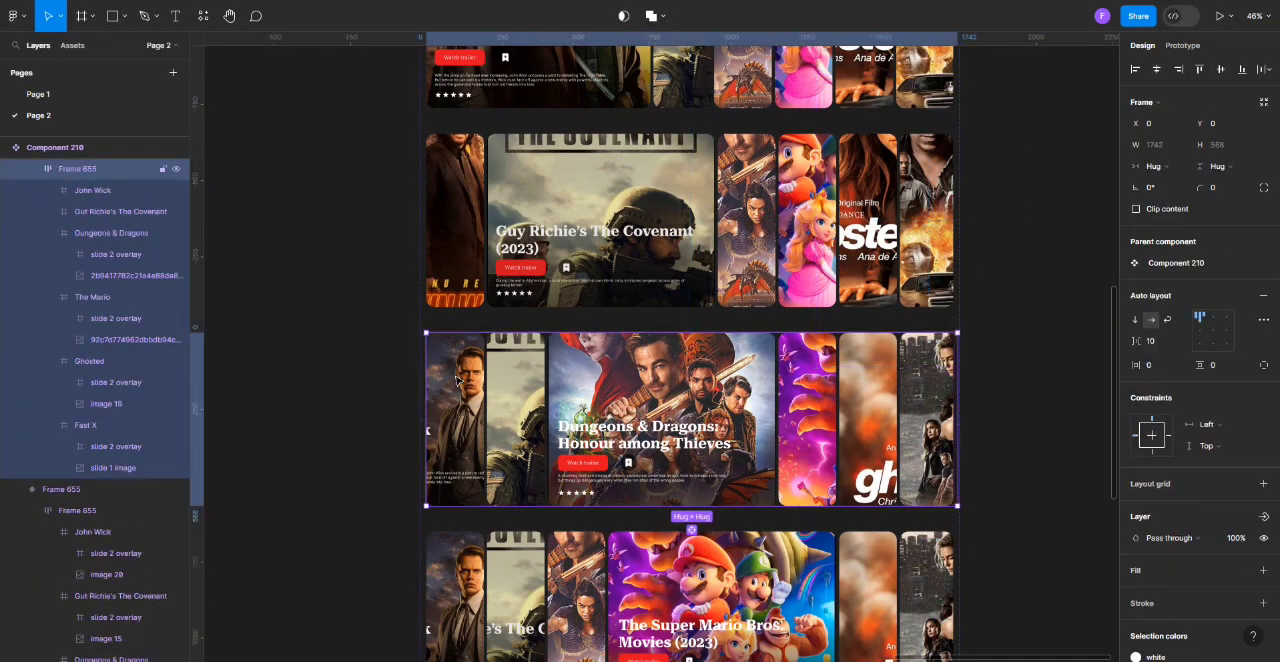
pyautogui.doubleClick(458, 383)
pyautogui.doubleClick(458, 384)
pyautogui.click(458, 384)
pyautogui.click(1157, 70)
pyautogui.click(1219, 70)
pyautogui.doubleClick(529, 384)
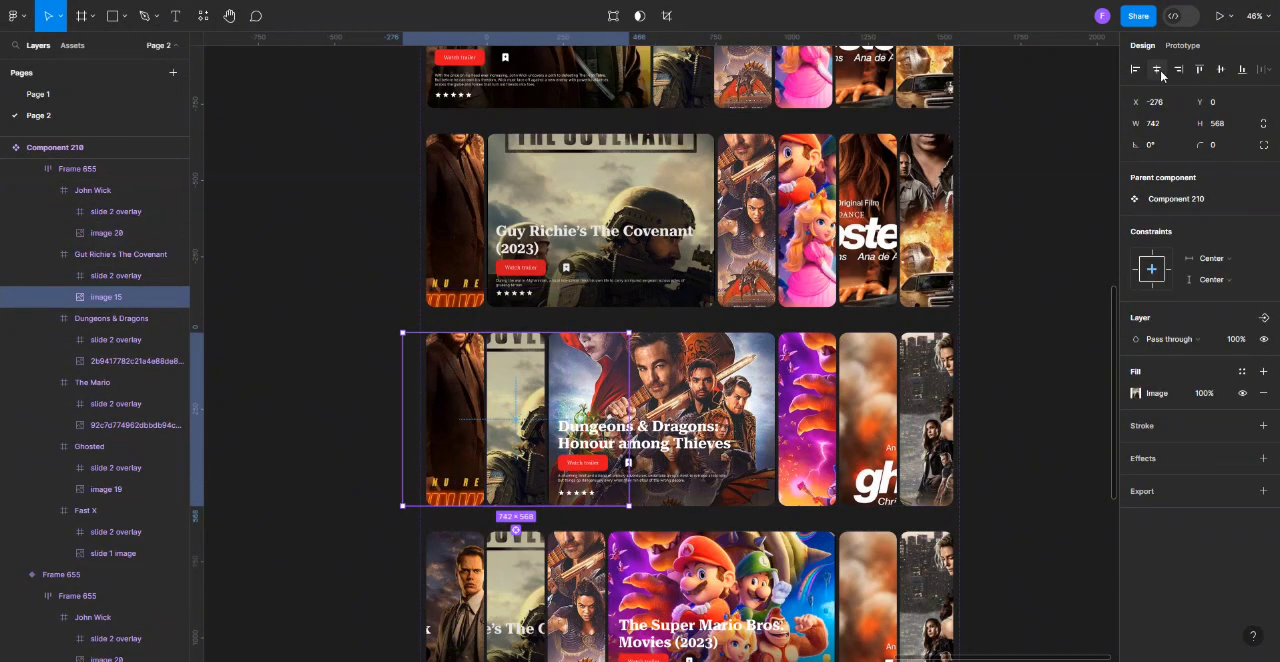
# Center The Mario, Ghosted and Fast X images inside their narrow cards in the Dungeons & Dragons variant.
pyautogui.click(785, 383)
pyautogui.click(1157, 70)
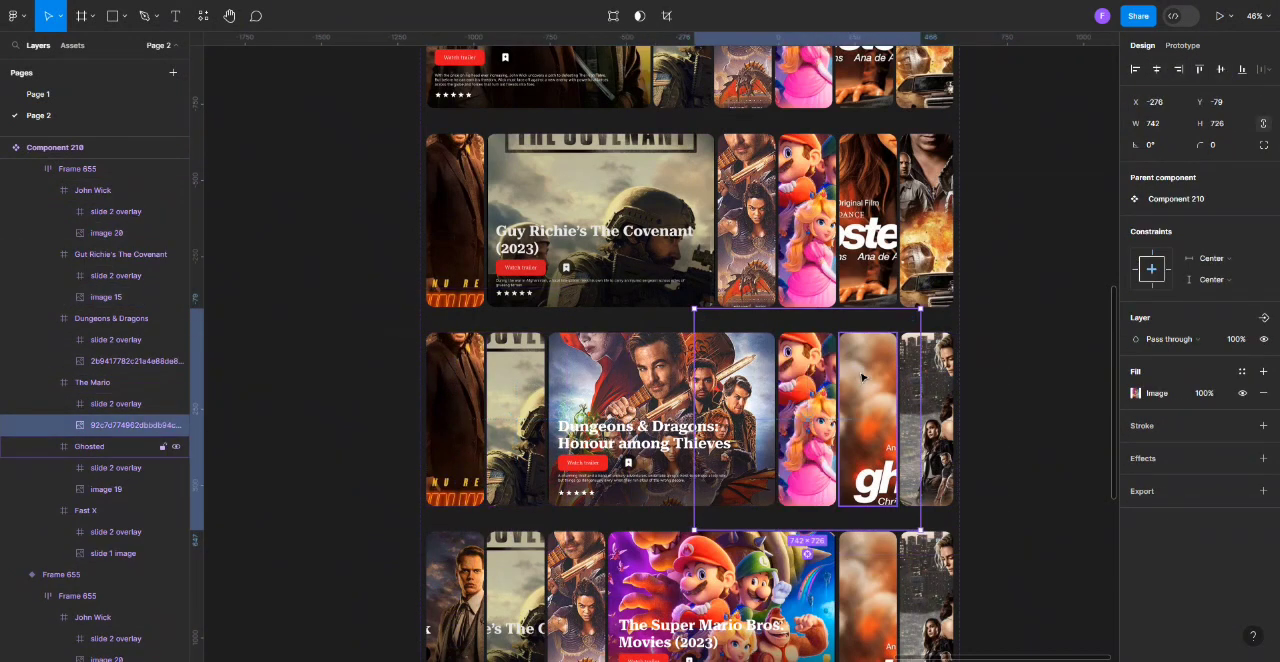
pyautogui.click(876, 376)
pyautogui.click(1157, 70)
pyautogui.click(1219, 70)
pyautogui.doubleClick(926, 402)
pyautogui.click(1157, 70)
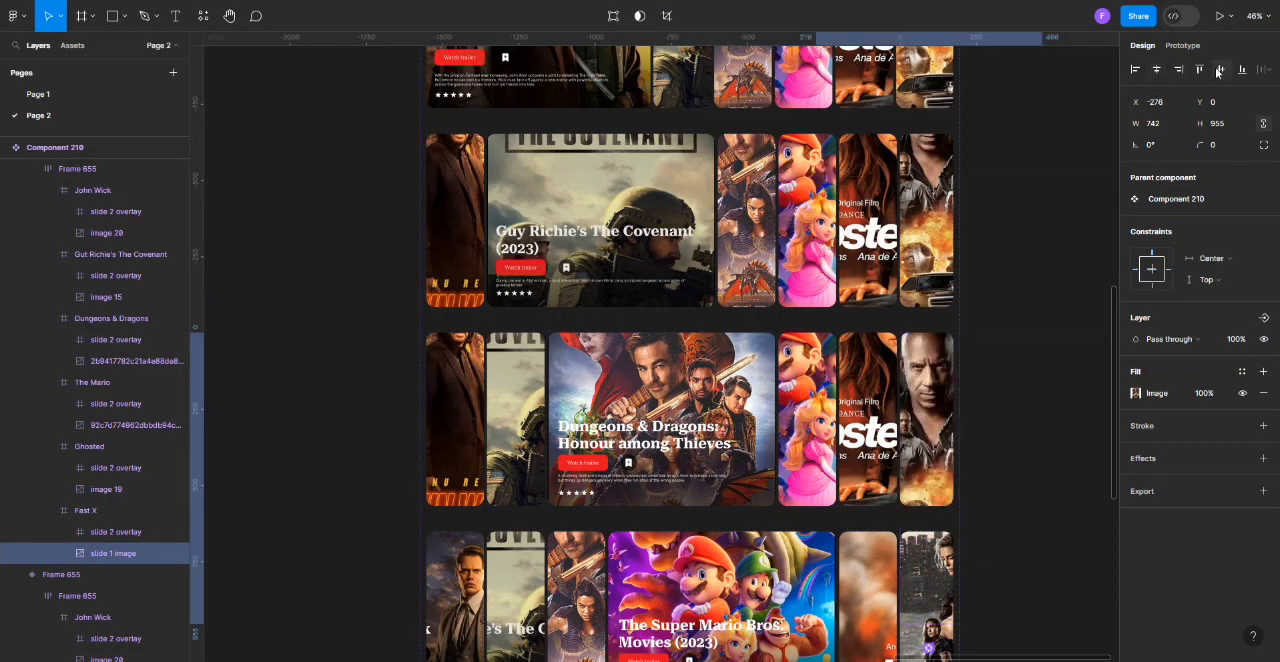
pyautogui.click(1219, 70)
# In the Super Mario variant, move John Wick's slide 2 overlay down out of its card and center the card's image.
pyautogui.scroll(-2, 645, 403)
pyautogui.click(463, 401)
pyautogui.doubleClick(463, 401)
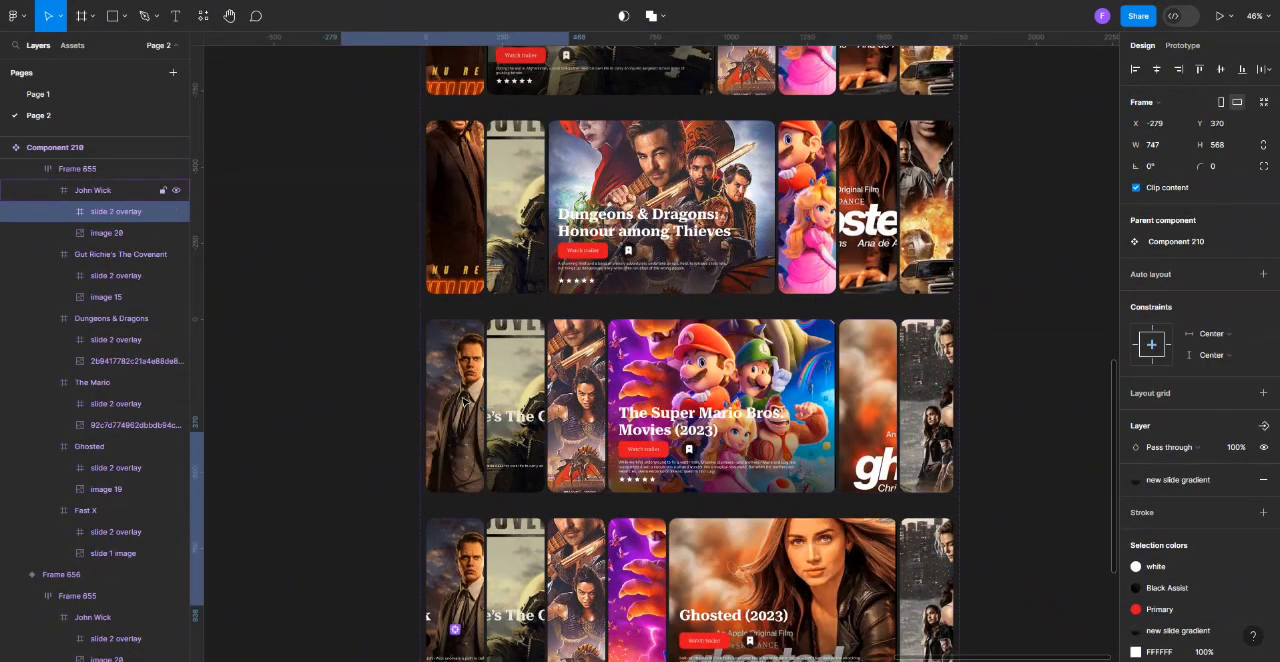
pyautogui.hotkey('shift', 'Down')
pyautogui.hotkey('shift', 'Down')
pyautogui.hotkey('shift', 'Down')
pyautogui.hotkey('shift', 'Down')
pyautogui.hotkey('shift', 'Down')
pyautogui.hotkey('shift', 'Down')
pyautogui.click(463, 401)
pyautogui.click(1157, 70)
pyautogui.click(1219, 70)
# In the Super Mario variant, clear The Covenant's overlay from its card and center the Dungeons & Dragons, Ghosted and Fast X images.
pyautogui.doubleClick(522, 365)
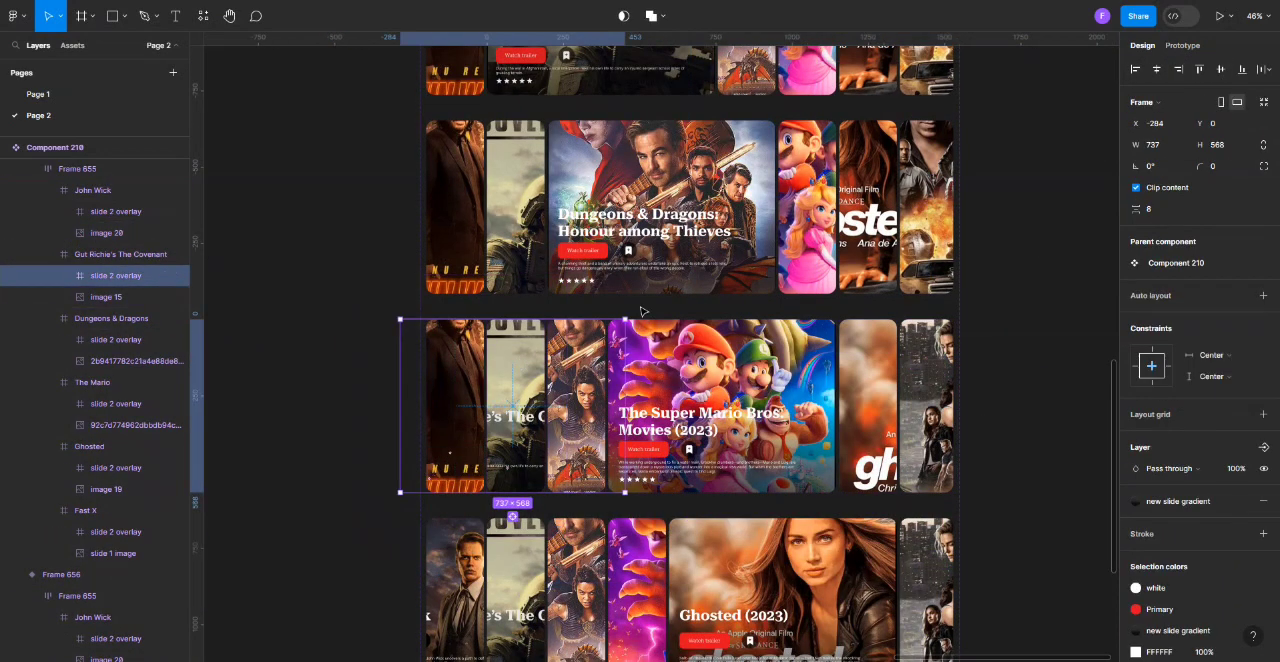
pyautogui.doubleClick(530, 363)
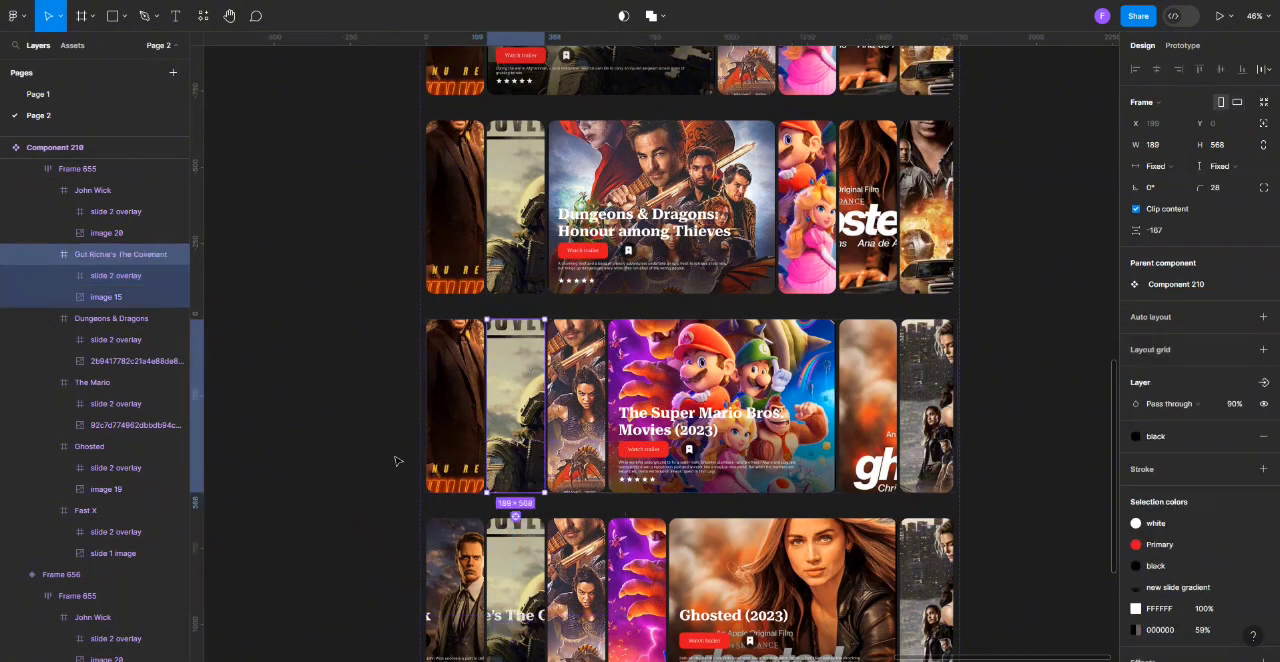
pyautogui.doubleClick(580, 373)
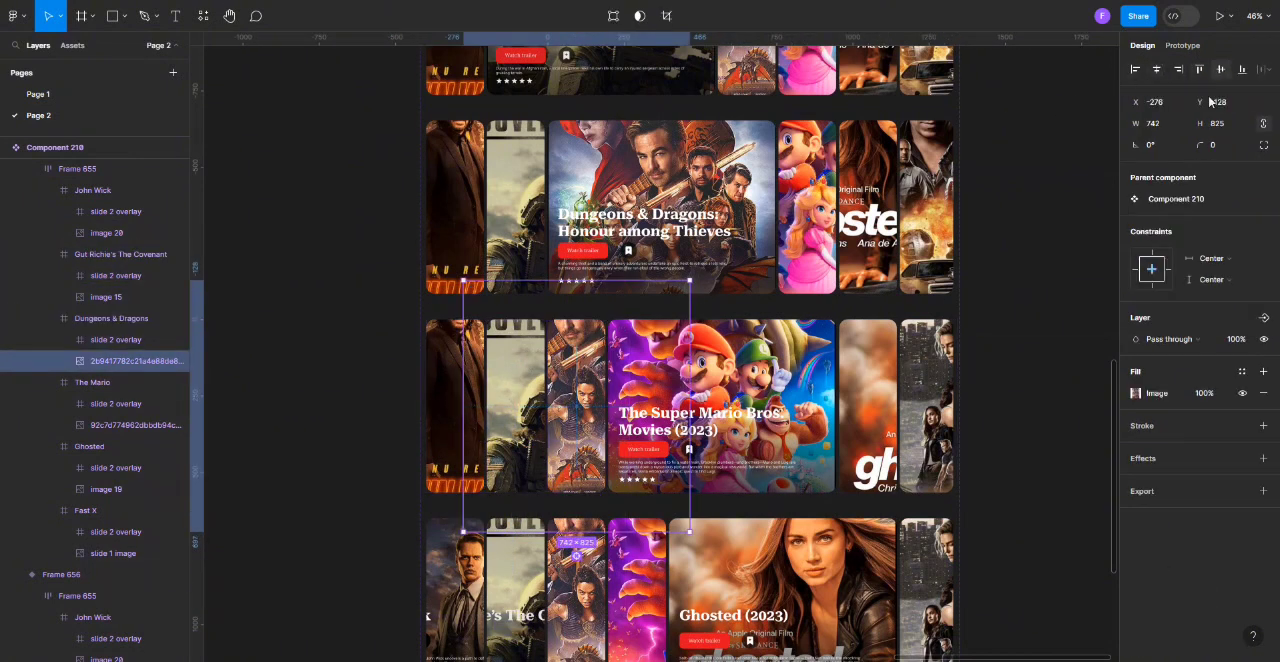
pyautogui.doubleClick(867, 365)
pyautogui.doubleClick(935, 382)
# In the Ghosted variant, move John Wick's slide 2 overlay down to about Y 320 and center the card's image.
pyautogui.scroll(-2, 614, 407)
pyautogui.scroll(-3, 615, 408)
pyautogui.scroll(1, 471, 363)
pyautogui.doubleClick(471, 363)
pyautogui.doubleClick(470, 363)
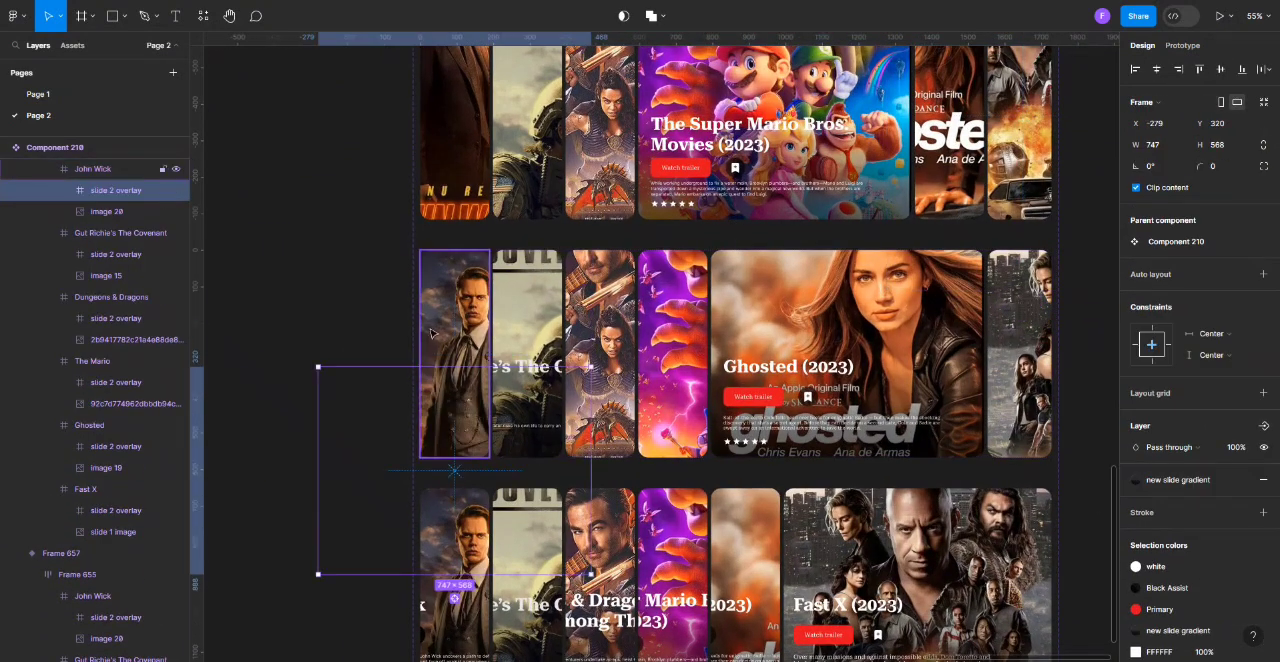
pyautogui.doubleClick(484, 328)
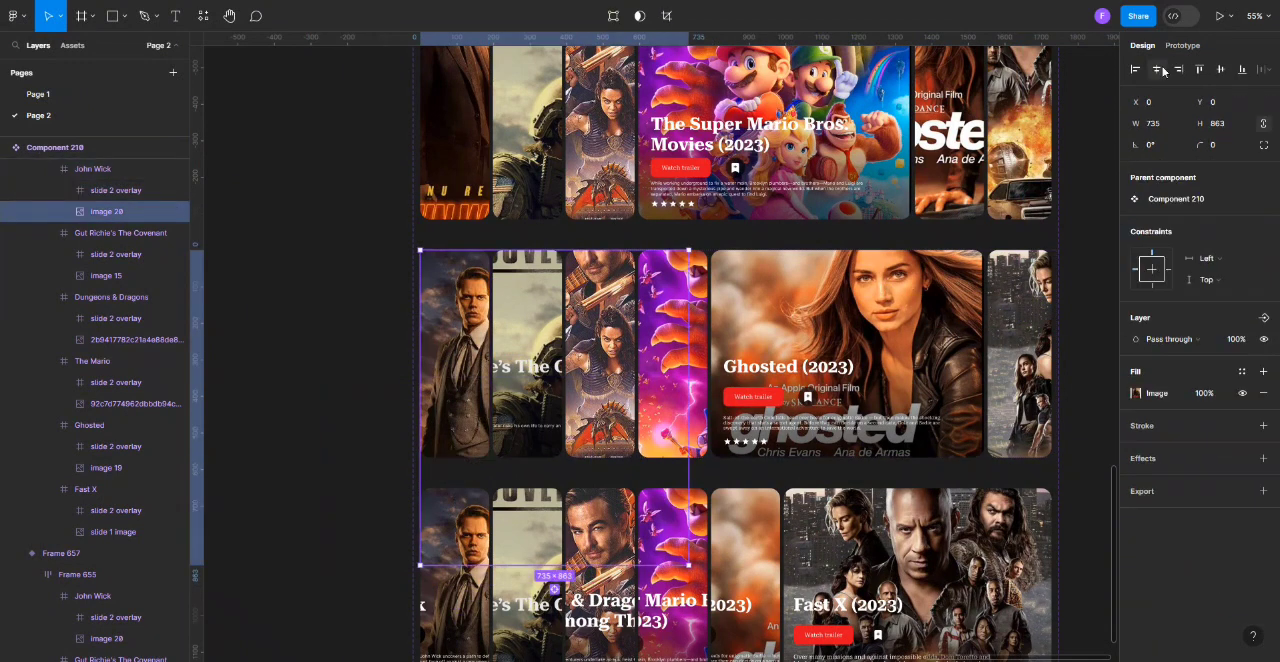
pyautogui.hotkey('alt', 'h')
pyautogui.hotkey('alt', 'v')
# In the Ghosted variant, move The Covenant's overlay down to about Y 380 and center the Dungeons & Dragons image.
pyautogui.doubleClick(531, 296)
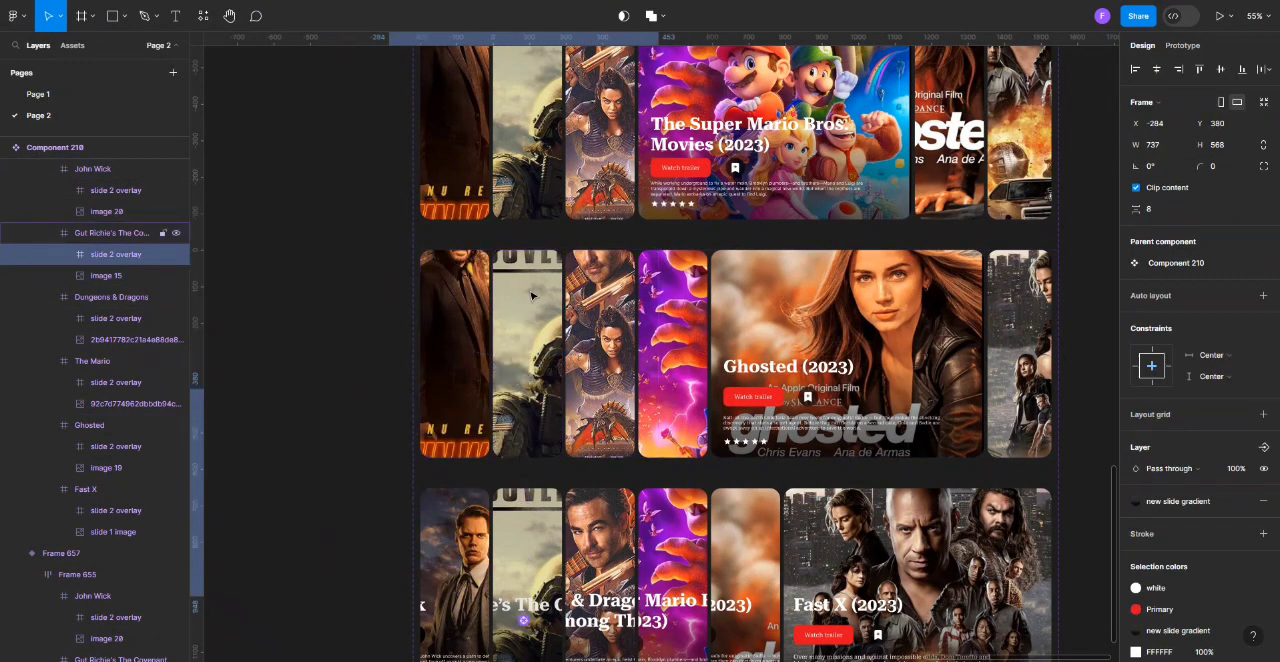
pyautogui.press('Tab')
pyautogui.doubleClick(607, 299)
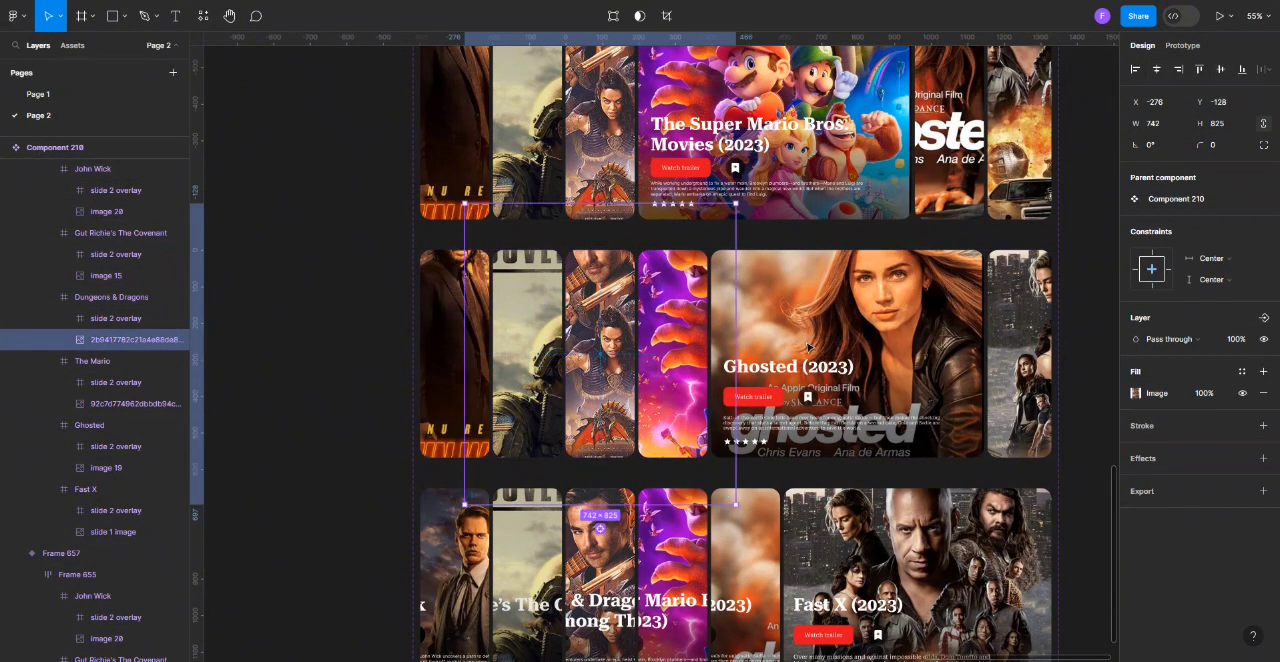
# Center The Mario and Fast X images inside their narrow cards in the Ghosted variant.
pyautogui.click(135, 404)
pyautogui.click(1157, 70)
pyautogui.click(1221, 70)
pyautogui.click(114, 532)
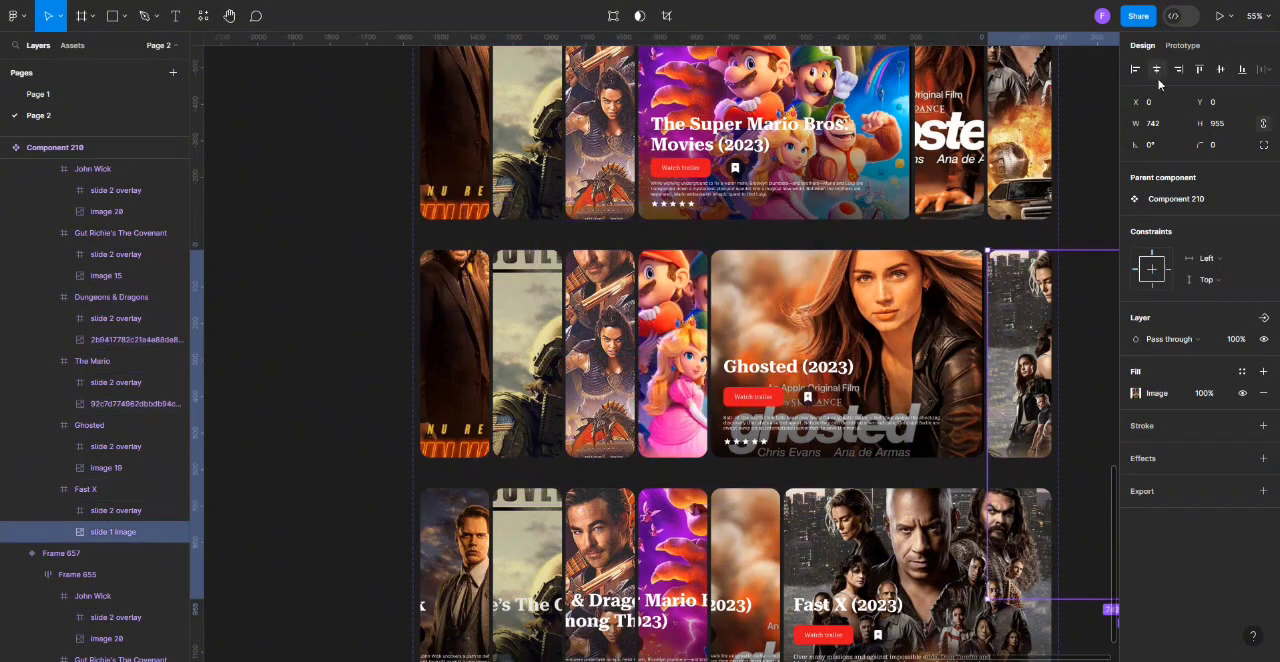
pyautogui.click(1157, 70)
pyautogui.click(1221, 70)
# In the Fast X variant, move John Wick's slide 2 overlay down out of its card and center the card's image.
pyautogui.scroll(-2, 720, 400)
pyautogui.scroll(2, 470, 445)
pyautogui.doubleClick(465, 442)
pyautogui.doubleClick(465, 442)
pyautogui.doubleClick(465, 442)
pyautogui.moveTo(465, 442); pyautogui.dragTo(462, 631)
pyautogui.click(440, 326)
pyautogui.click(1157, 70)
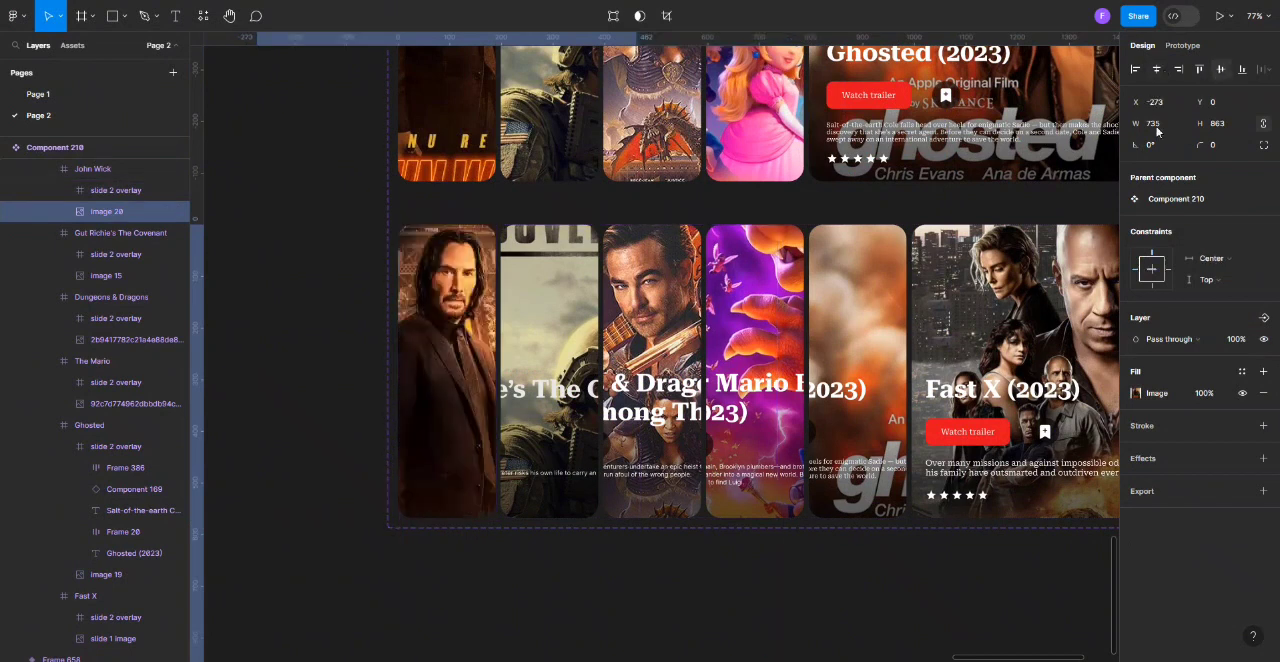
pyautogui.click(1221, 70)
# In the Fast X variant, clear The Covenant's overlay from its card and move the Dungeons & Dragons overlay down to about Y 320.
pyautogui.doubleClick(540, 340)
pyautogui.hotkey('alt', 'v')
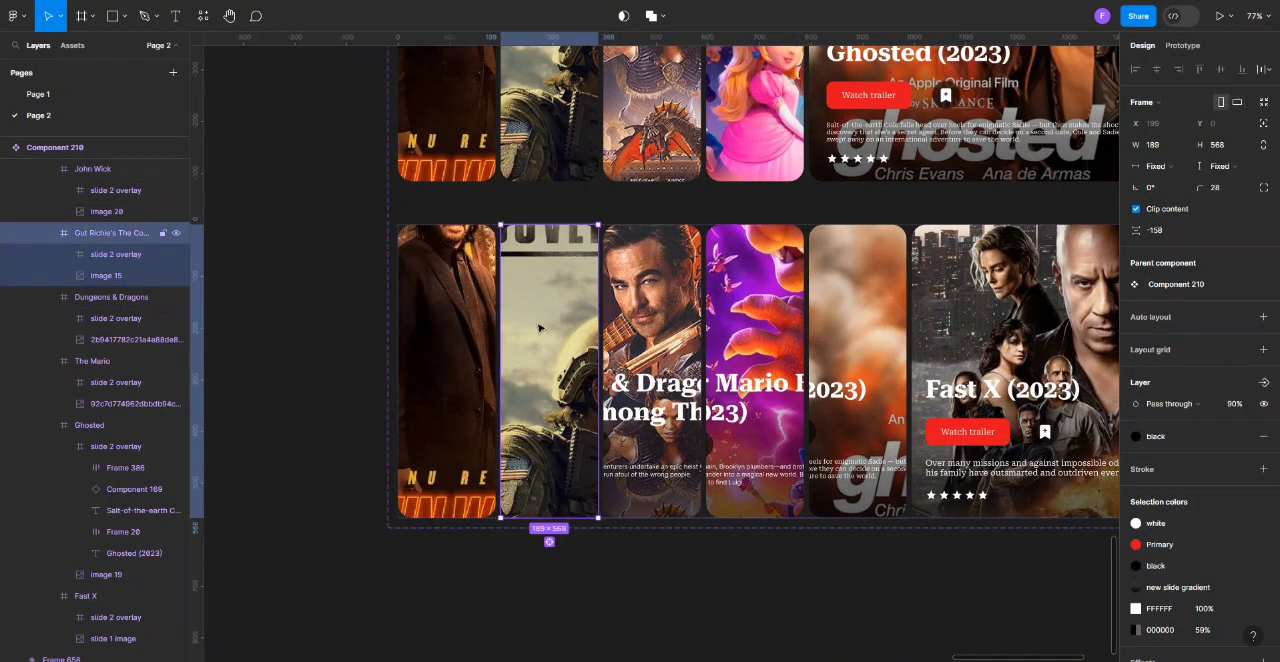
pyautogui.doubleClick(683, 300)
pyautogui.moveTo(681, 299); pyautogui.dragTo(668, 464)
pyautogui.scroll(-5, 666, 464)
pyautogui.scroll(2, 988, 360)
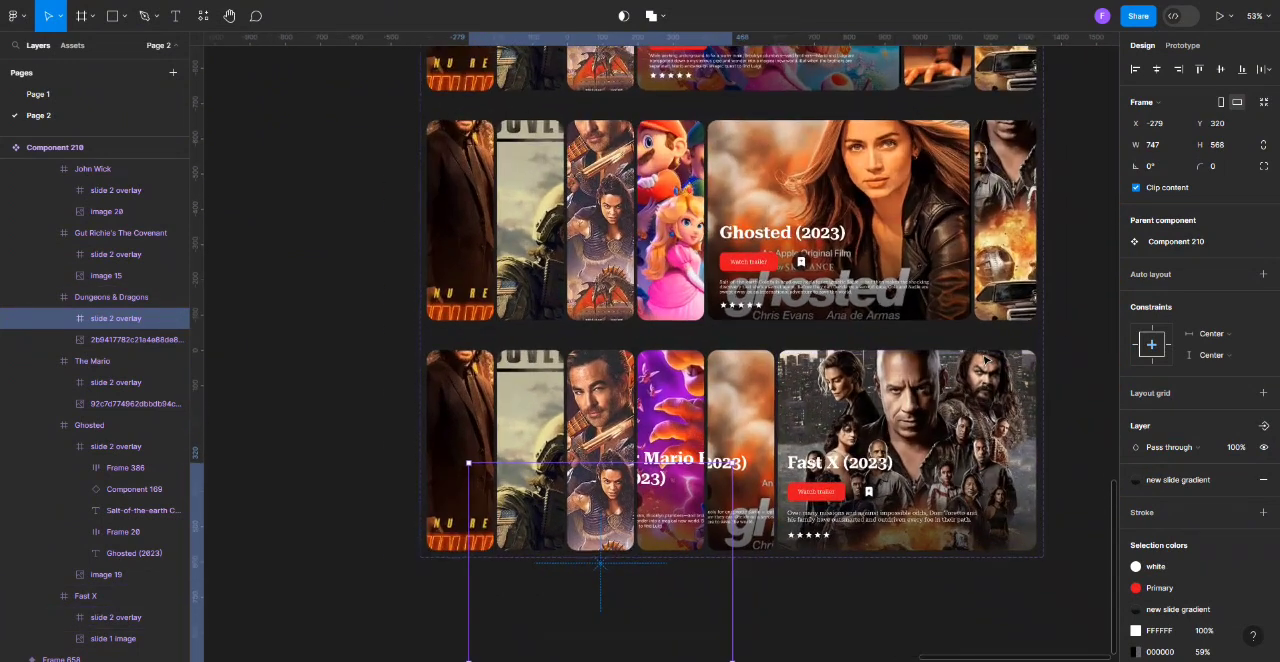
# In the Fast X variant, move The Mario's overlay down to about Y 340 and center the Dungeons & Dragons and The Mario images.
pyautogui.scroll(1, 988, 360)
pyautogui.click(628, 410)
pyautogui.doubleClick(628, 410)
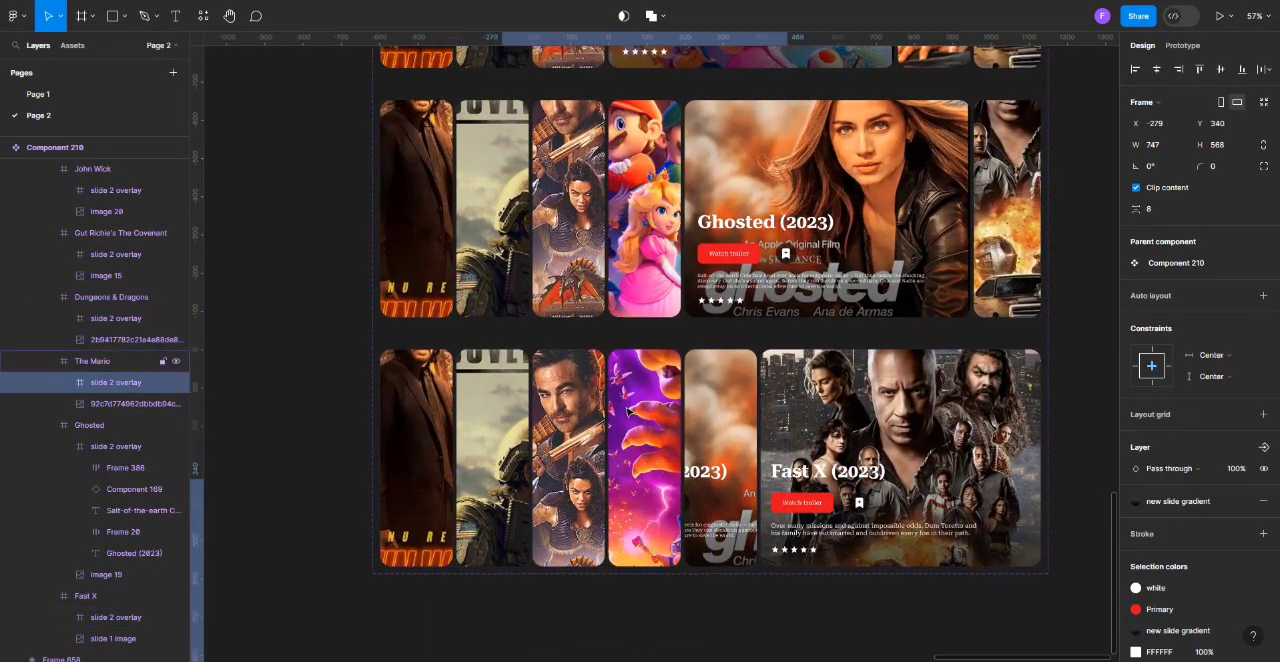
pyautogui.doubleClick(557, 423)
pyautogui.click(1221, 69)
pyautogui.doubleClick(640, 415)
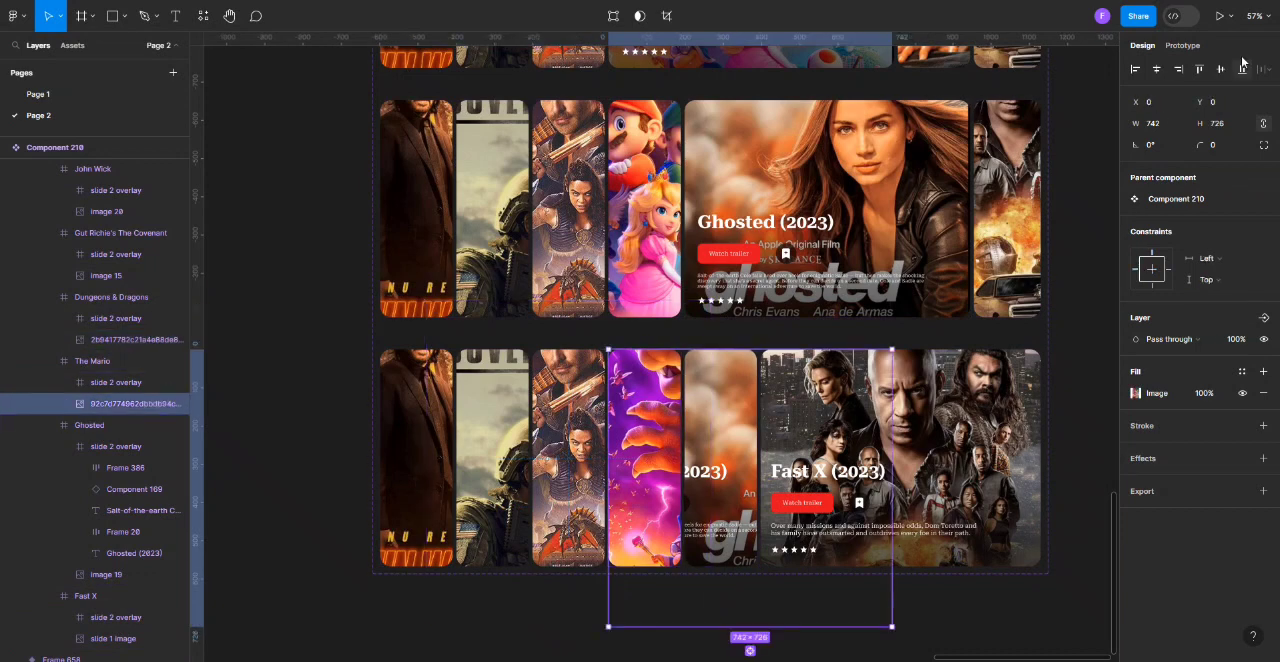
# In the Fast X variant, move Ghosted's slide 2 overlay down to about Y 370 and center the card's image.
pyautogui.click(735, 412)
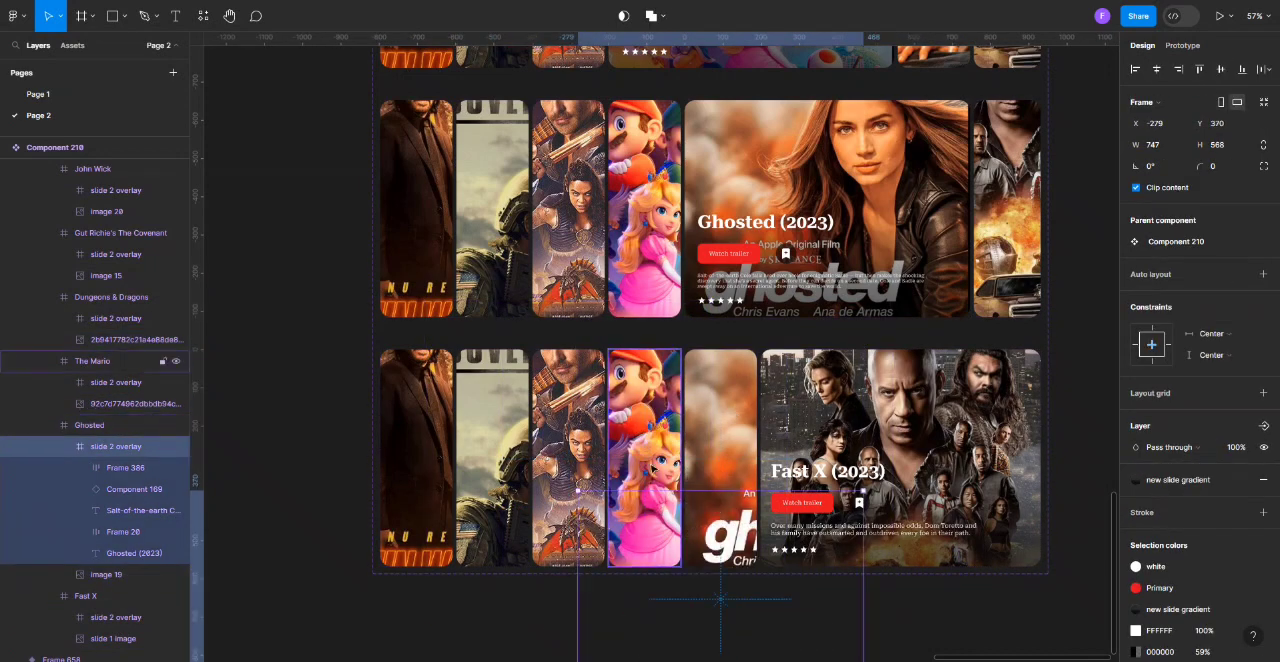
pyautogui.click(726, 430)
pyautogui.click(1157, 69)
pyautogui.click(1221, 69)
# Prototype The Covenant card in the John Wick variant to change to Frame 655 on click with Smart animate, Slow, 1000ms.
pyautogui.scroll(1, 989, 362)
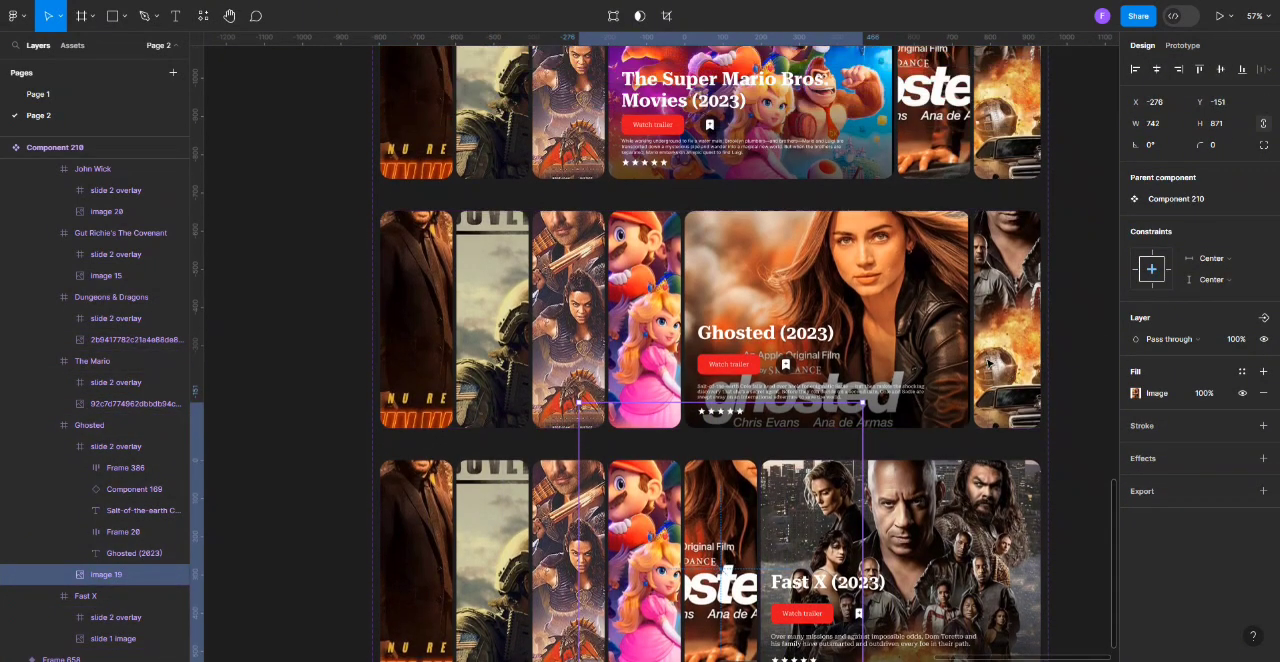
pyautogui.scroll(4, 845, 443)
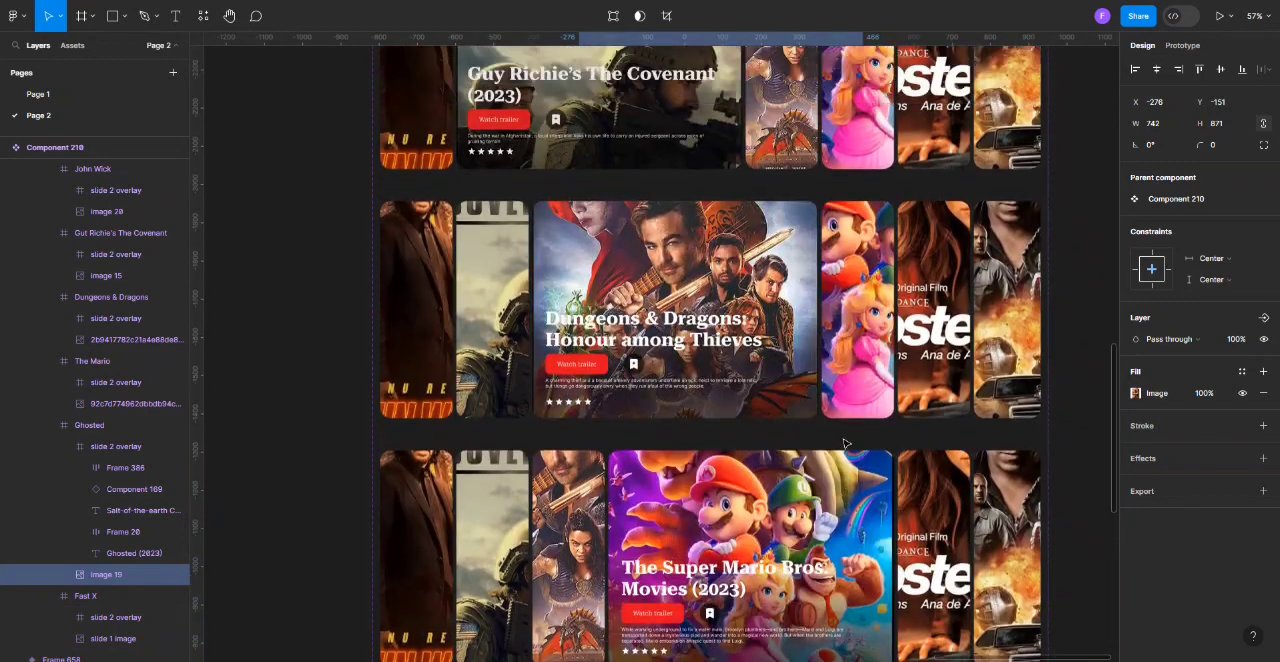
pyautogui.scroll(3, 845, 443)
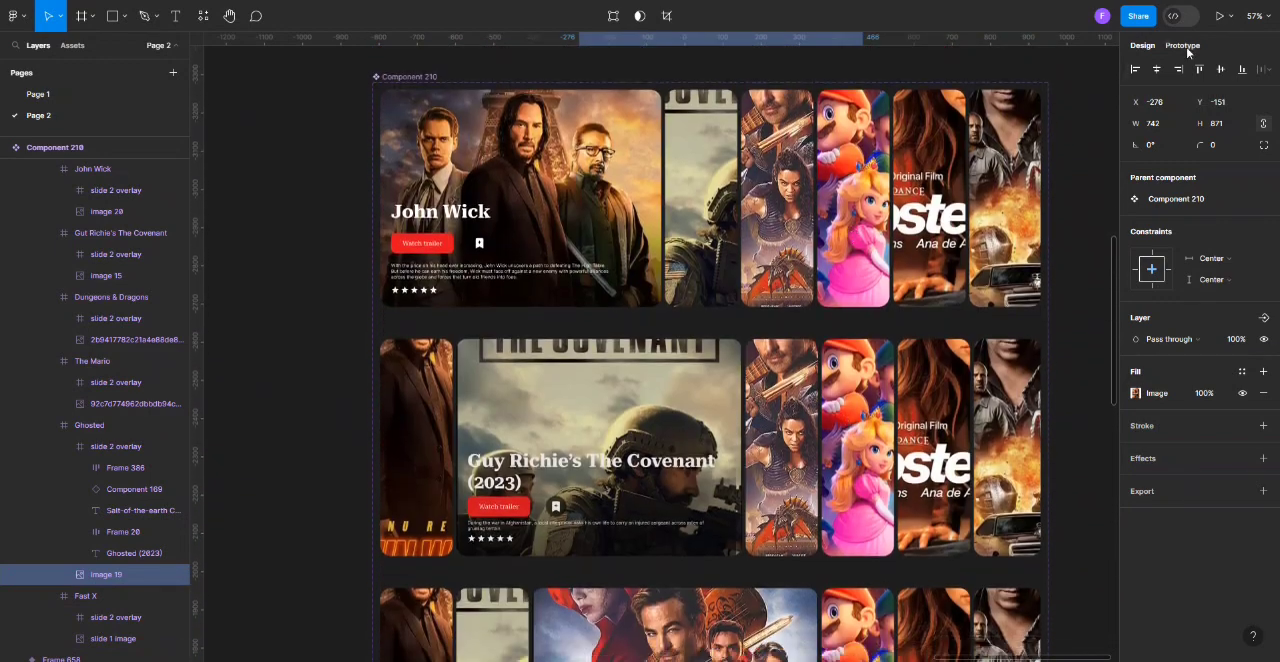
pyautogui.click(1183, 45)
pyautogui.click(700, 290)
pyautogui.moveTo(686, 385); pyautogui.dragTo(712, 371)
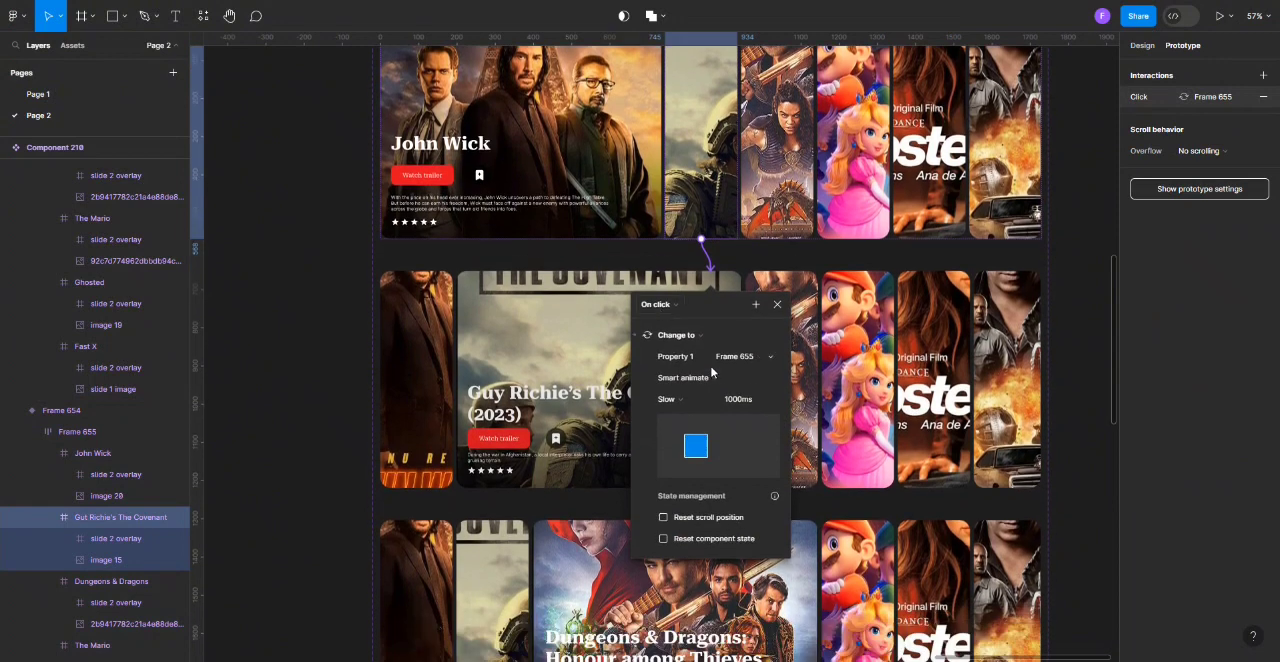
# Prototype the Dungeons & Dragons card in The Covenant variant to change to the Dungeons & Dragons variant, Frame 656.
pyautogui.click(604, 303)
pyautogui.click(800, 360)
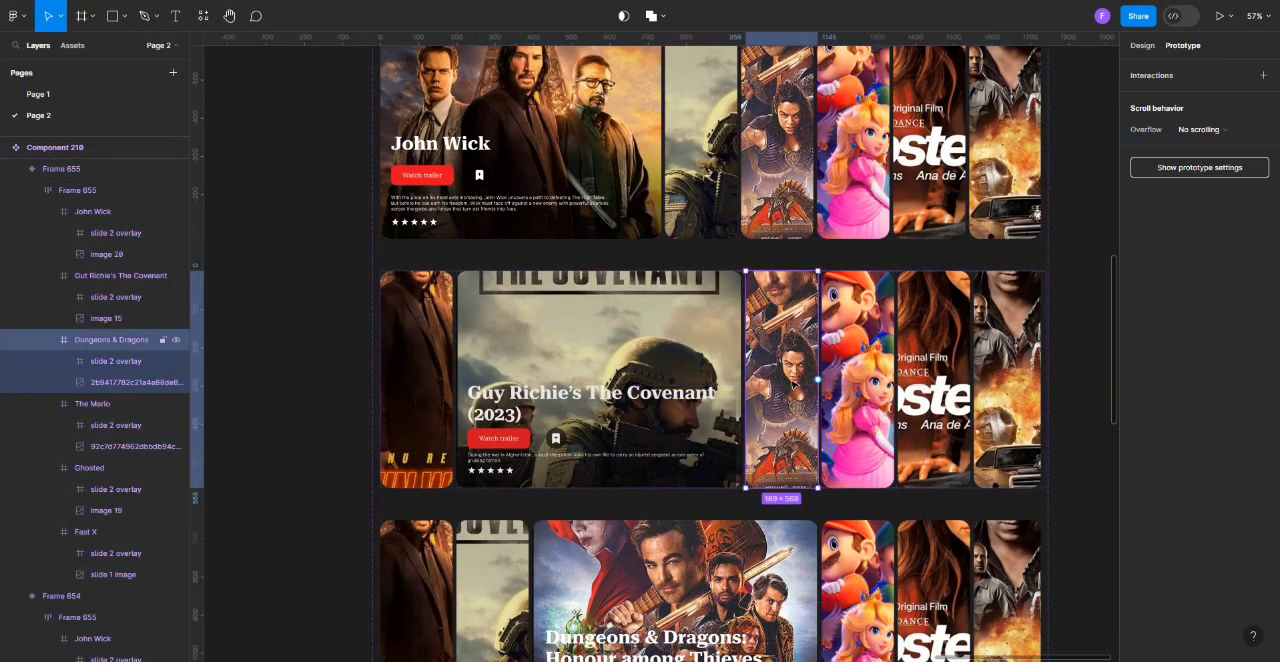
pyautogui.moveTo(744, 603); pyautogui.dragTo(744, 603)
# Prototype The Mario card in the Dungeons & Dragons variant to change to the Super Mario variant, Frame 657.
pyautogui.scroll(-4, 744, 600)
pyautogui.doubleClick(852, 318)
pyautogui.doubleClick(855, 325)
pyautogui.moveTo(858, 393); pyautogui.dragTo(785, 464)
pyautogui.scroll(-3, 785, 464)
# Prototype the Ghosted card in the Super Mario variant to change to the Ghosted variant, Frame 658.
pyautogui.click(850, 279)
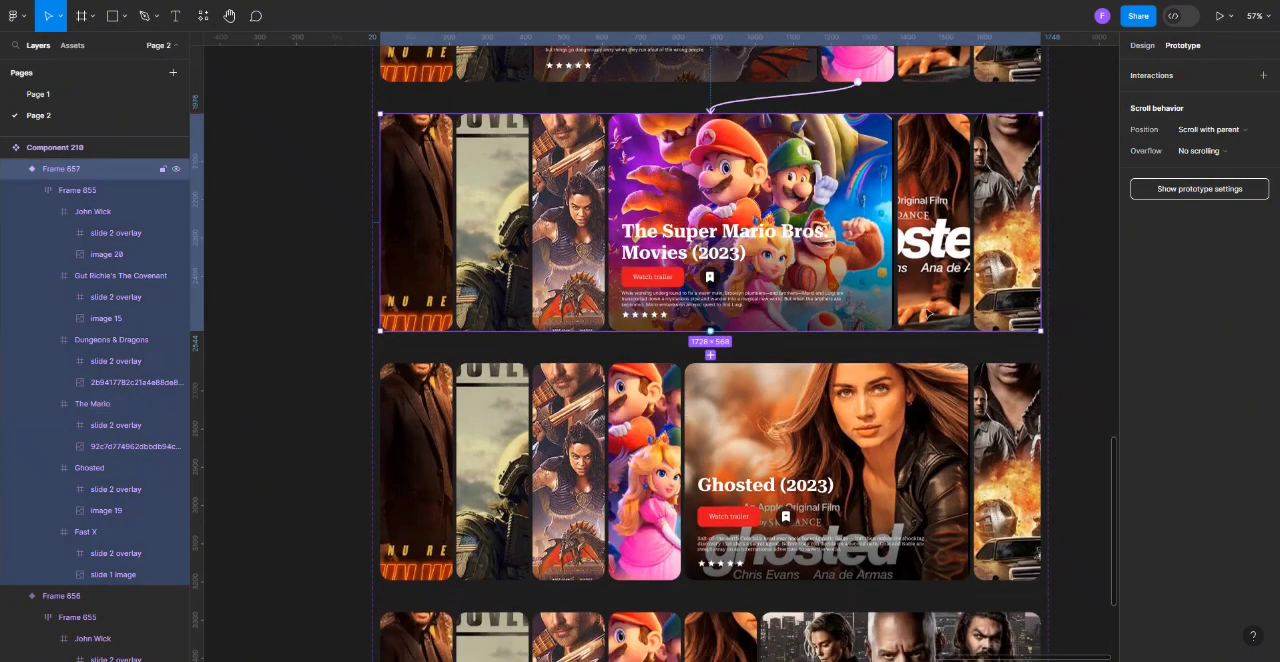
pyautogui.doubleClick(945, 316)
pyautogui.scroll(3, 951, 318)
pyautogui.doubleClick(953, 321)
pyautogui.moveTo(923, 342); pyautogui.dragTo(905, 415)
pyautogui.scroll(-2, 905, 415)
# Prototype the Fast X card in the Ghosted variant to change to the Fast X variant, Frame 659.
pyautogui.scroll(-3, 905, 410)
pyautogui.doubleClick(1000, 289)
pyautogui.doubleClick(1000, 290)
pyautogui.moveTo(1007, 324); pyautogui.dragTo(800, 374)
pyautogui.scroll(-1, 789, 360)
# Prototype the Ghosted card in the Fast X variant to change back to Frame 658 on click.
pyautogui.click(680, 347)
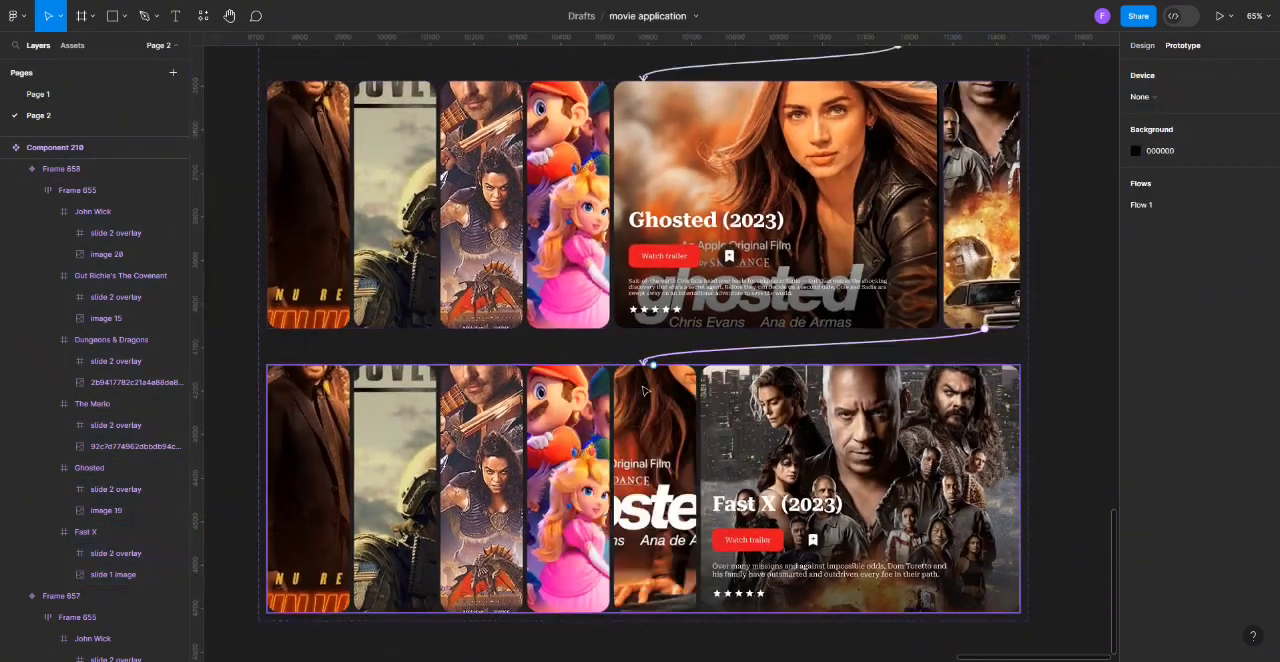
pyautogui.doubleClick(653, 382)
pyautogui.doubleClick(654, 383)
pyautogui.moveTo(655, 365); pyautogui.dragTo(643, 325)
# Prototype The Mario card in the Ghosted variant to change back to the Super Mario variant, Frame 657.
pyautogui.scroll(4, 640, 322)
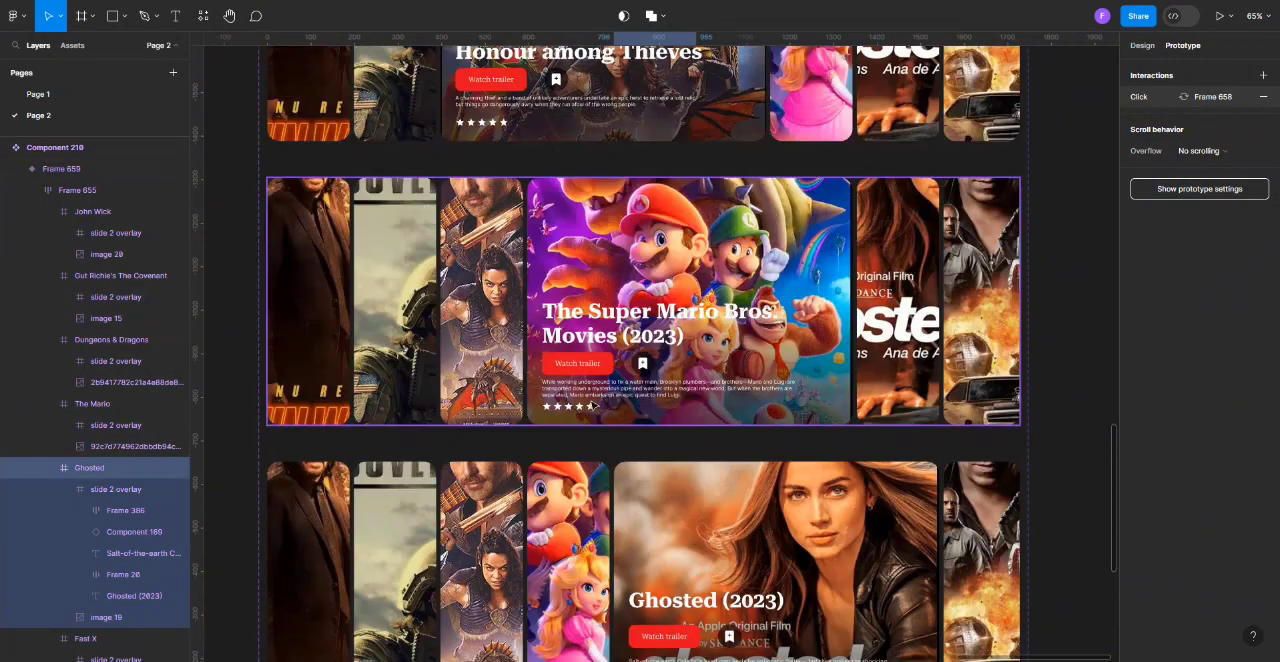
pyautogui.click(571, 487)
pyautogui.doubleClick(571, 485)
pyautogui.moveTo(568, 461); pyautogui.dragTo(566, 416)
# Prototype the Dungeons & Dragons card in the Super Mario variant to change back to Frame 656.
pyautogui.scroll(3, 562, 412)
pyautogui.click(483, 430)
pyautogui.doubleClick(483, 430)
pyautogui.moveTo(481, 407); pyautogui.dragTo(535, 358)
# Link The Covenant card in the Dungeons & Dragons variant to Frame 655 and the John Wick card in The Covenant variant to Frame 654.
pyautogui.scroll(4, 520, 362)
pyautogui.click(395, 397)
pyautogui.scroll(1, 489, 327)
pyautogui.click(335, 452)
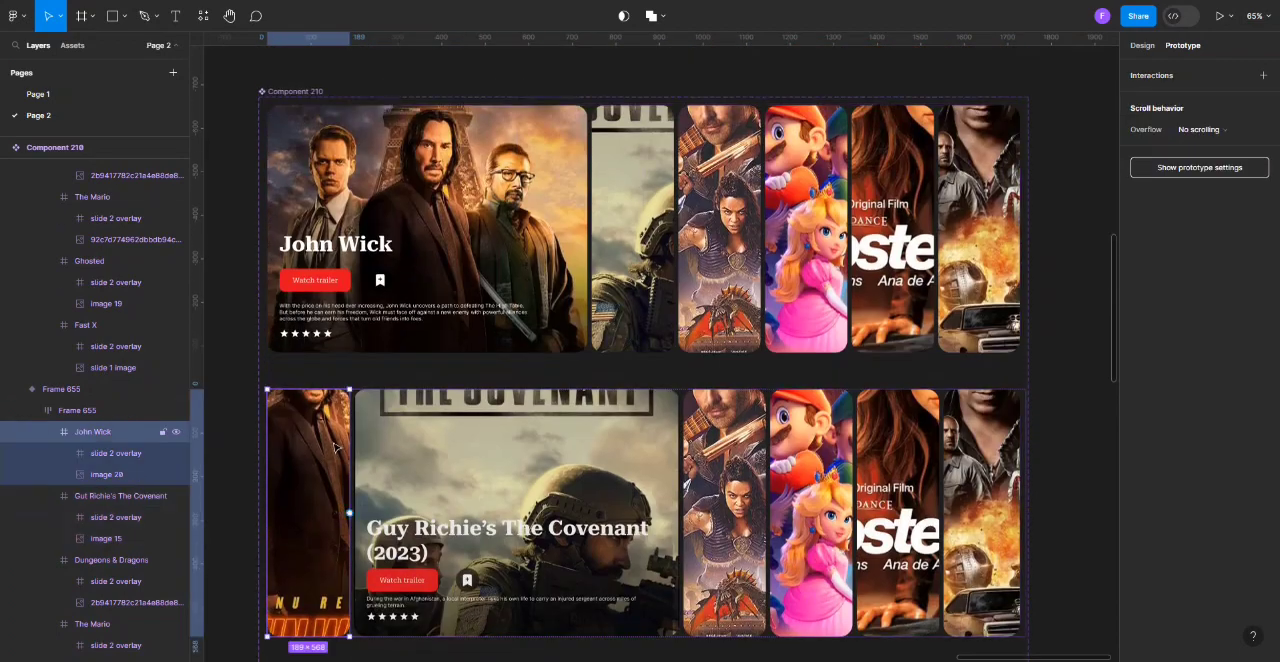
pyautogui.moveTo(435, 345); pyautogui.dragTo(438, 343)
pyautogui.scroll(-1, 483, 322)
pyautogui.scroll(2, 485, 322)
pyautogui.scroll(-9, 487, 323)
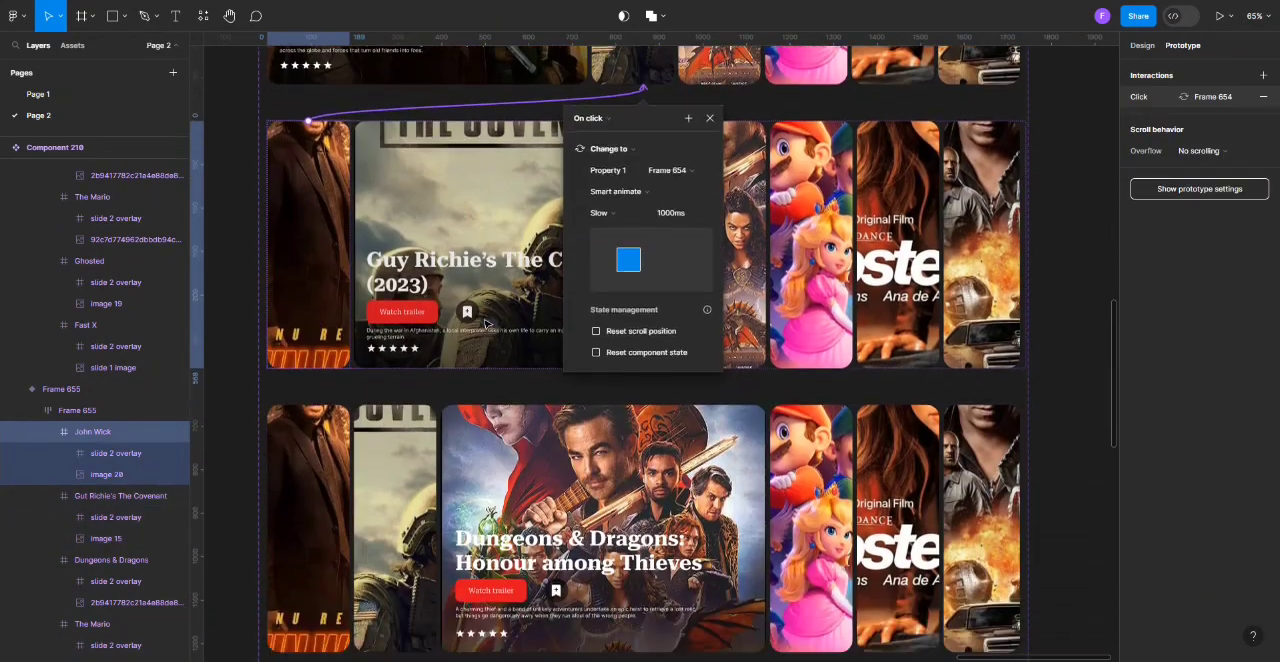
pyautogui.scroll(-9, 486, 325)
pyautogui.scroll(3, 484, 322)
pyautogui.scroll(10, 486, 325)
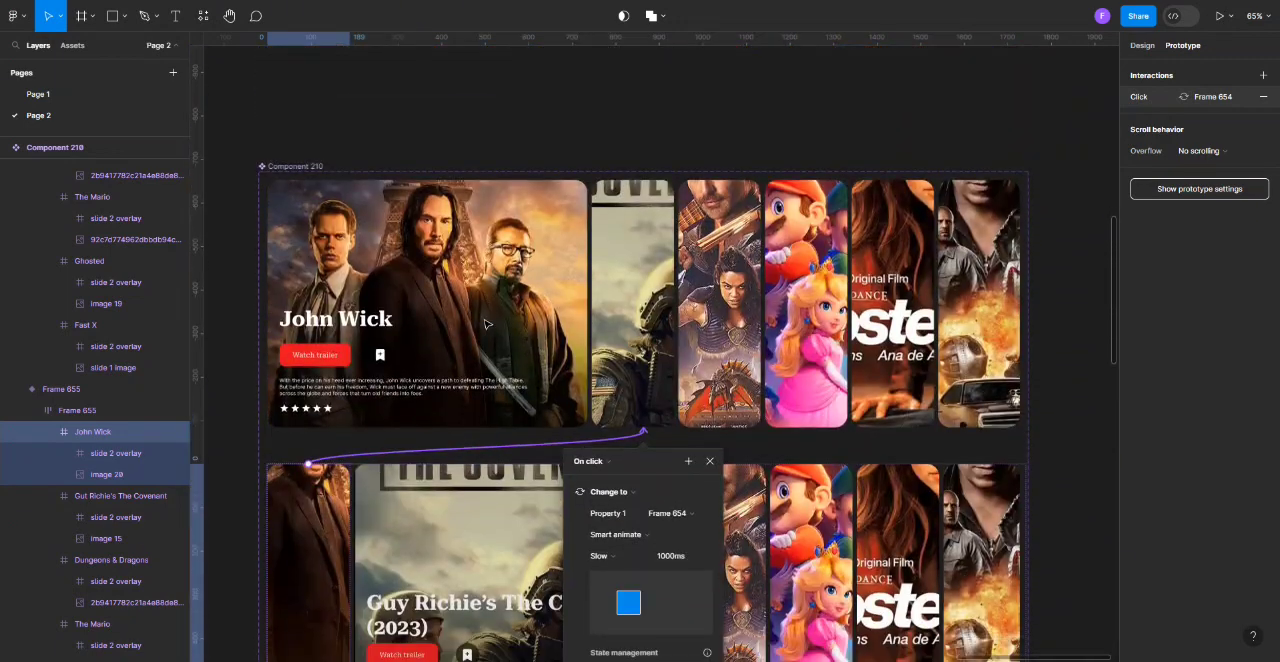
pyautogui.click(638, 151)
# Select the John Wick variant in the component set and open the paste options for the carousel component on the Discover screen.
pyautogui.scroll(-1, 638, 151)
pyautogui.click(491, 218)
pyautogui.scroll(-6, 491, 218)
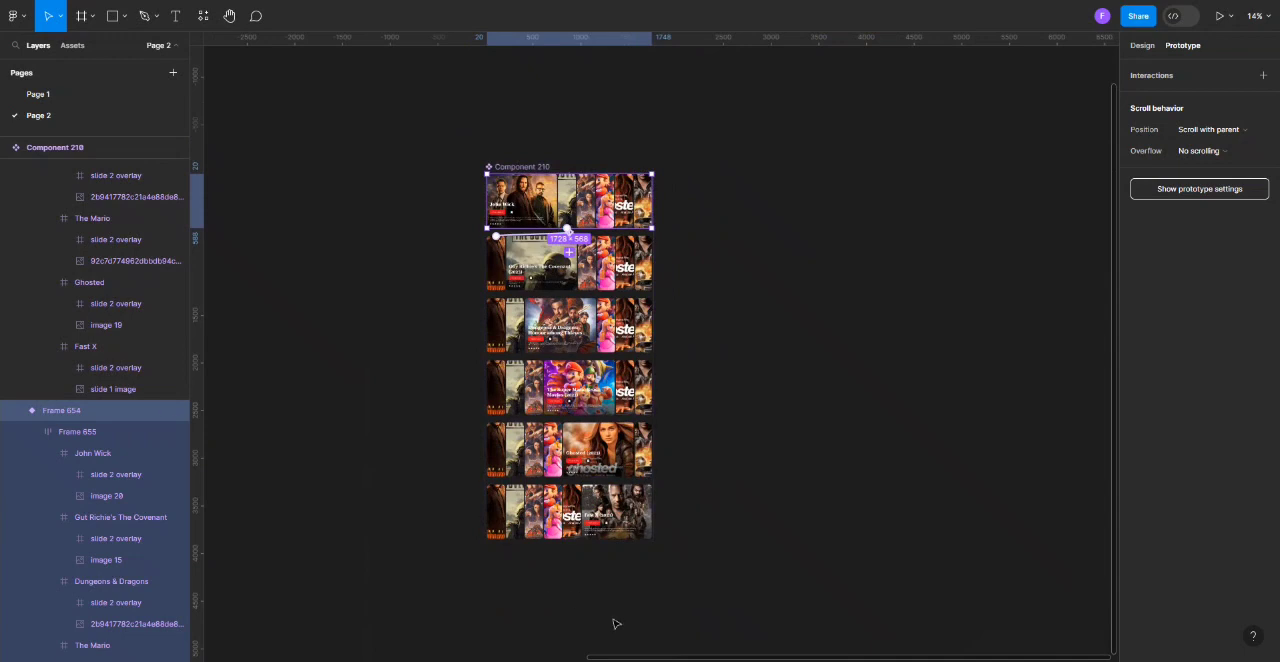
pyautogui.hscroll(-15, 576, 598)
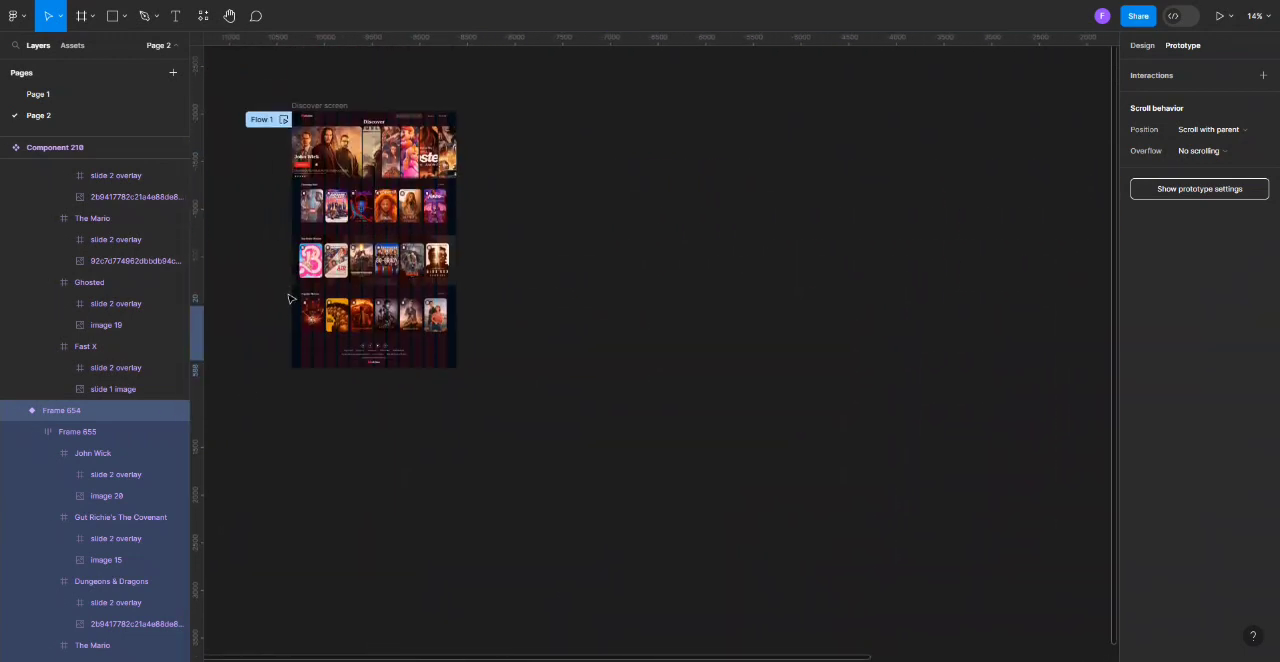
pyautogui.scroll(3, 289, 298)
pyautogui.click(422, 185)
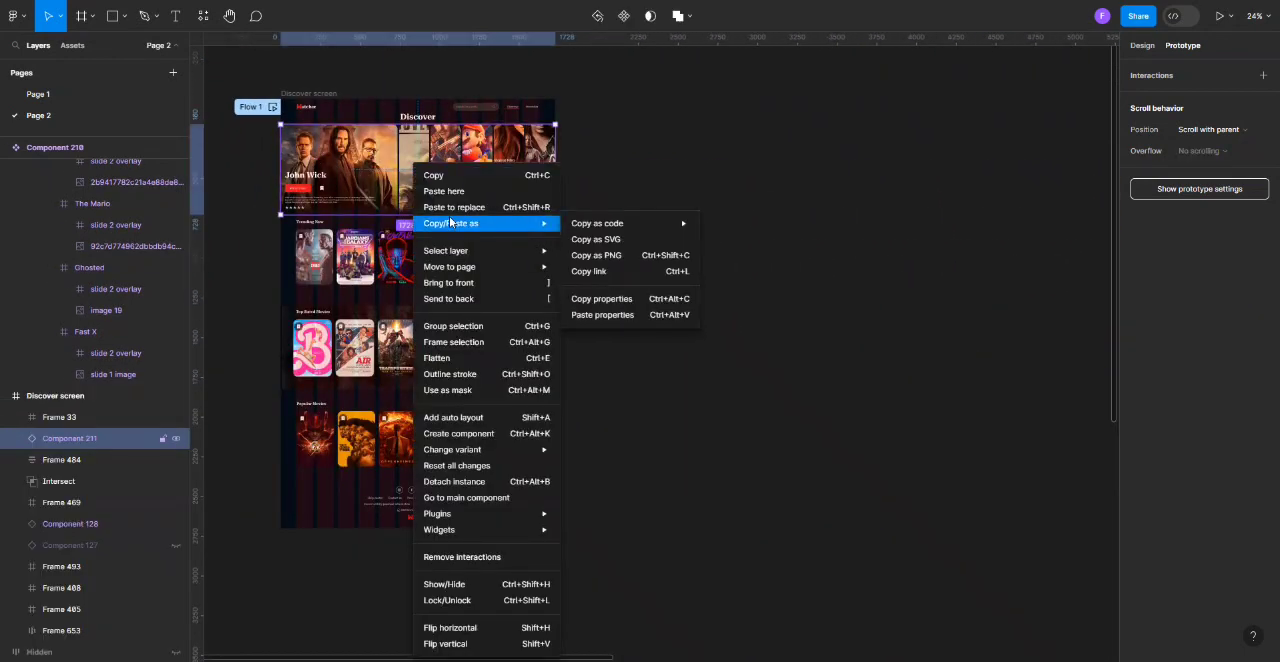
# Run the Flow 1 preview and test the carousel by expanding the Super Mario, Dungeons & Dragons and The Covenant cards.
pyautogui.click(273, 107)
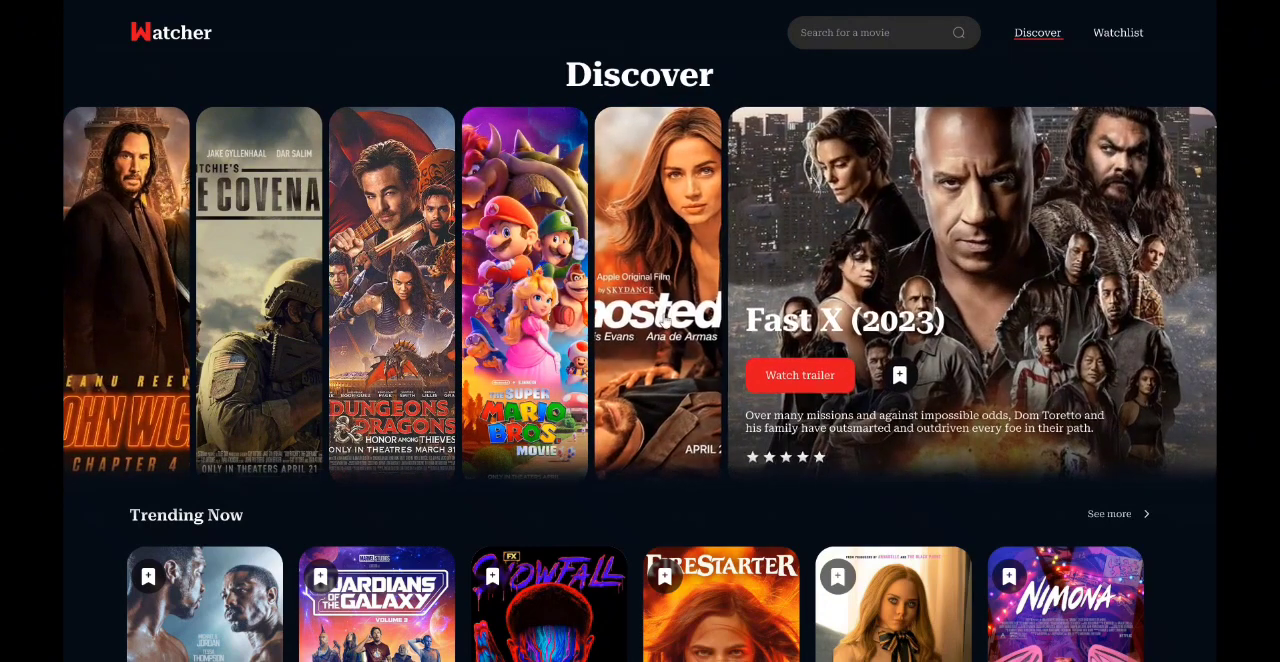
pyautogui.click(505, 304)
pyautogui.click(396, 309)
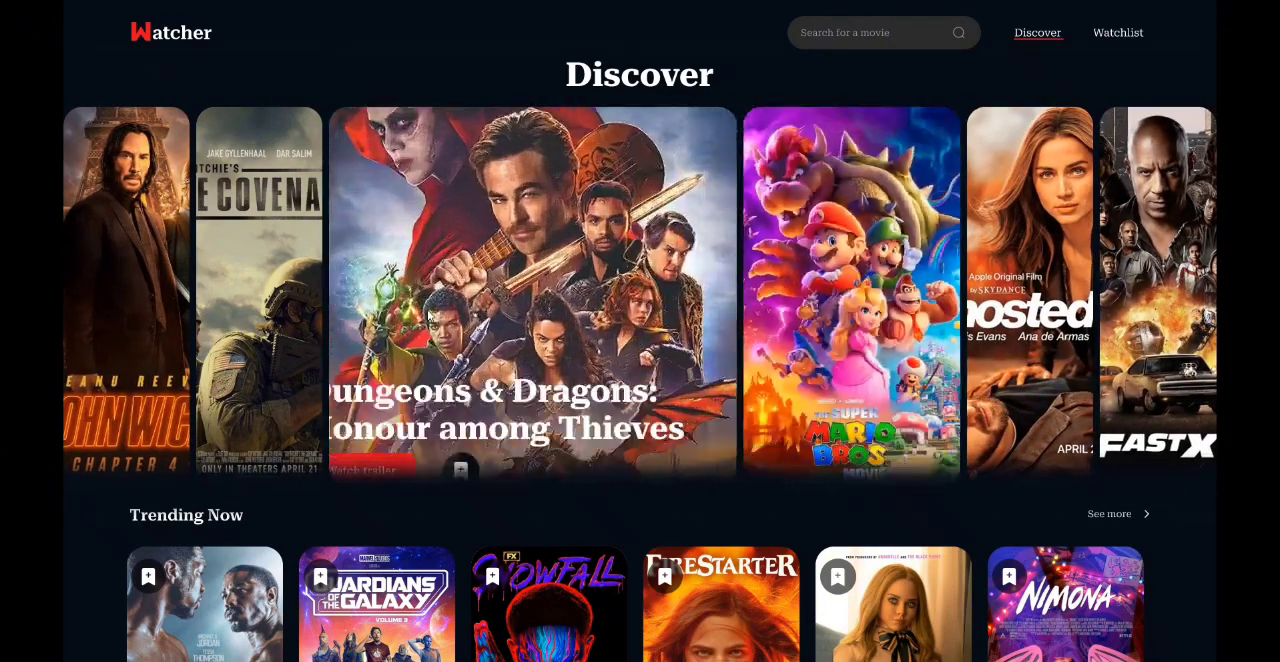
pyautogui.click(294, 314)
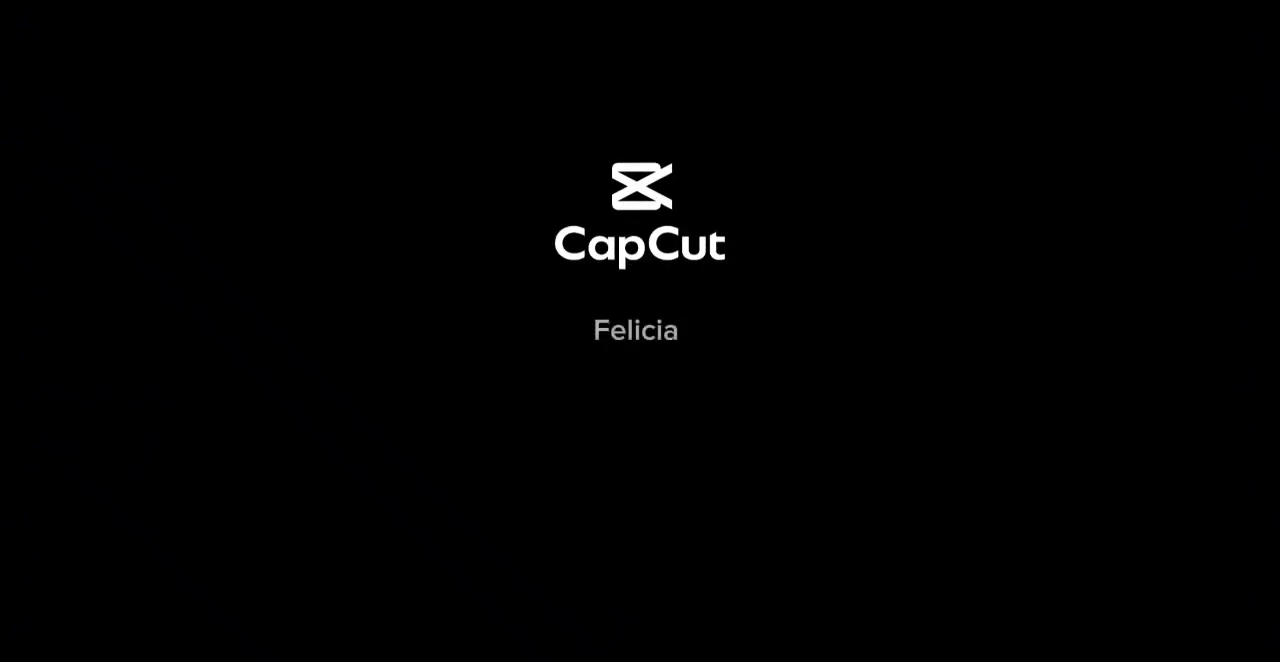